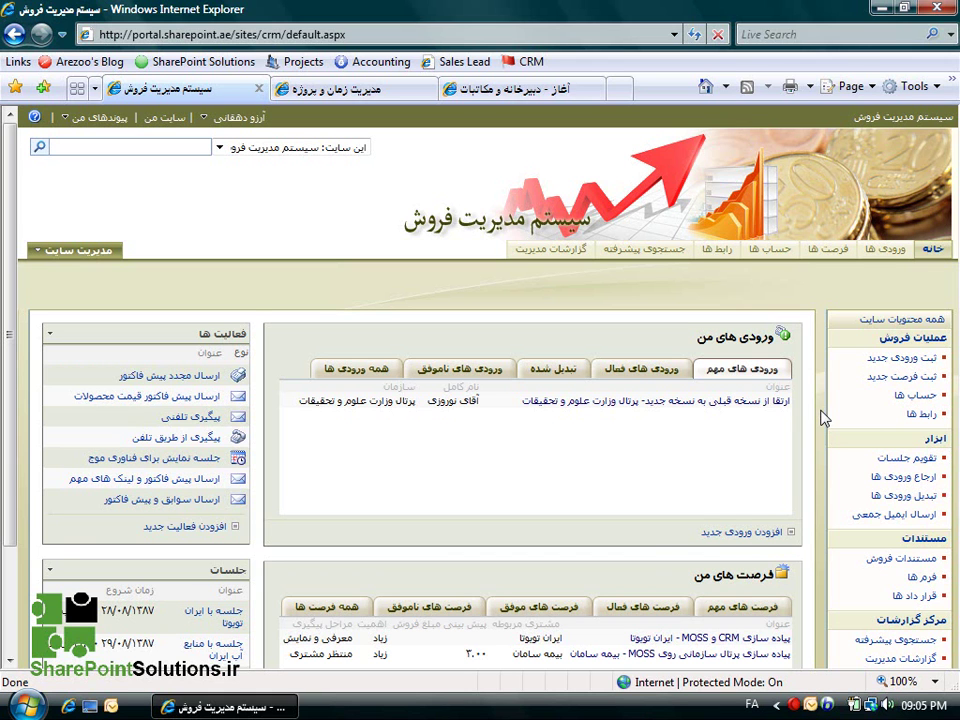
Start a new lead titled پیاده سازی سیستم مدیریت پروژه for سازمان مدیریت and enter the contact's full name.
{"action": "scroll", "coordinate": [824, 418], "scroll_direction": "down", "scroll_amount": 2}
{"action": "scroll", "coordinate": [824, 418], "scroll_direction": "down", "scroll_amount": 1}
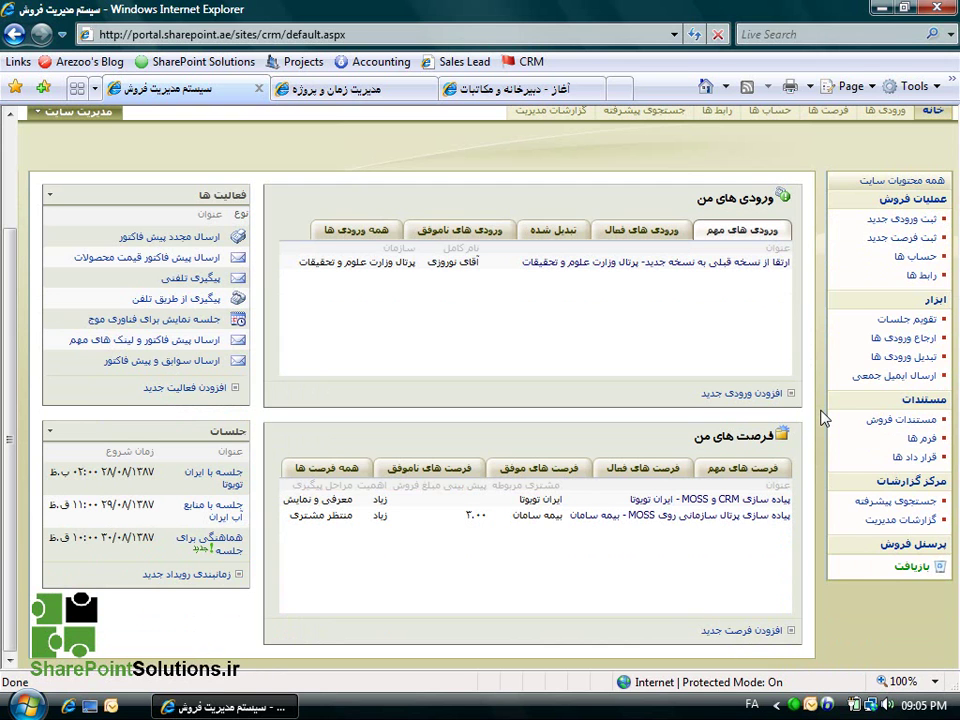
{"action": "scroll", "coordinate": [824, 418], "scroll_direction": "up", "scroll_amount": 3}
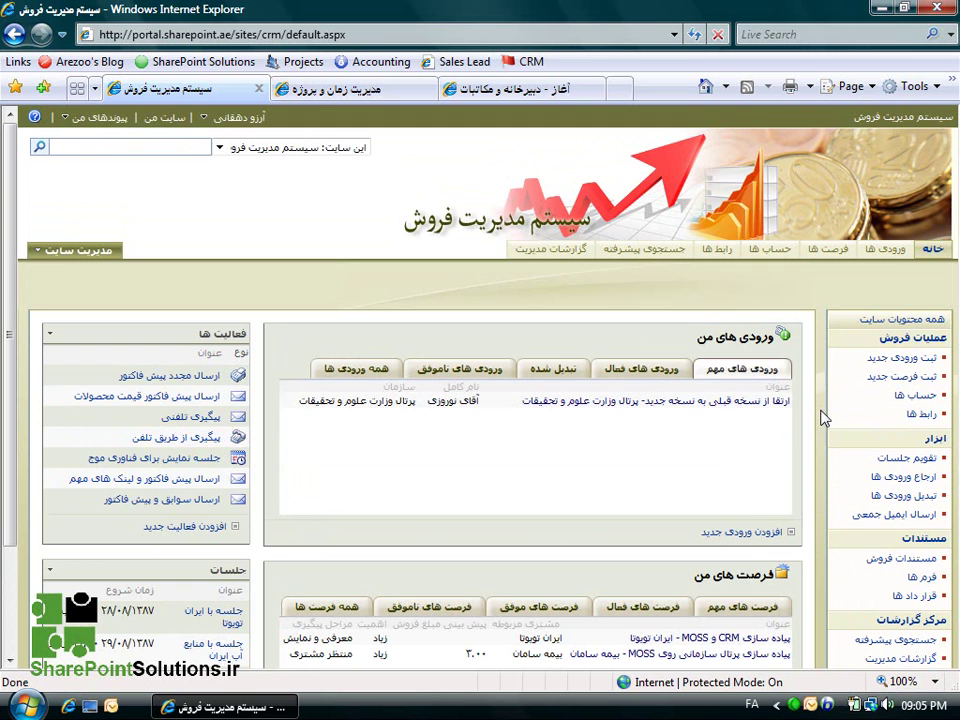
{"action": "scroll", "coordinate": [822, 418], "scroll_direction": "down", "scroll_amount": 2}
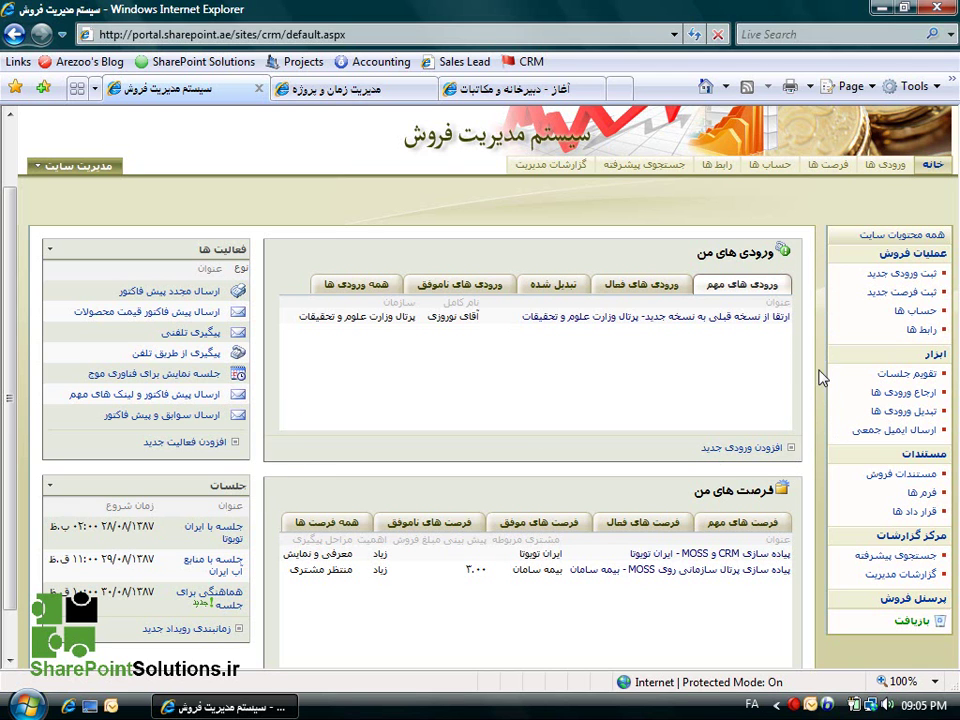
{"action": "left_click", "coordinate": [725, 447]}
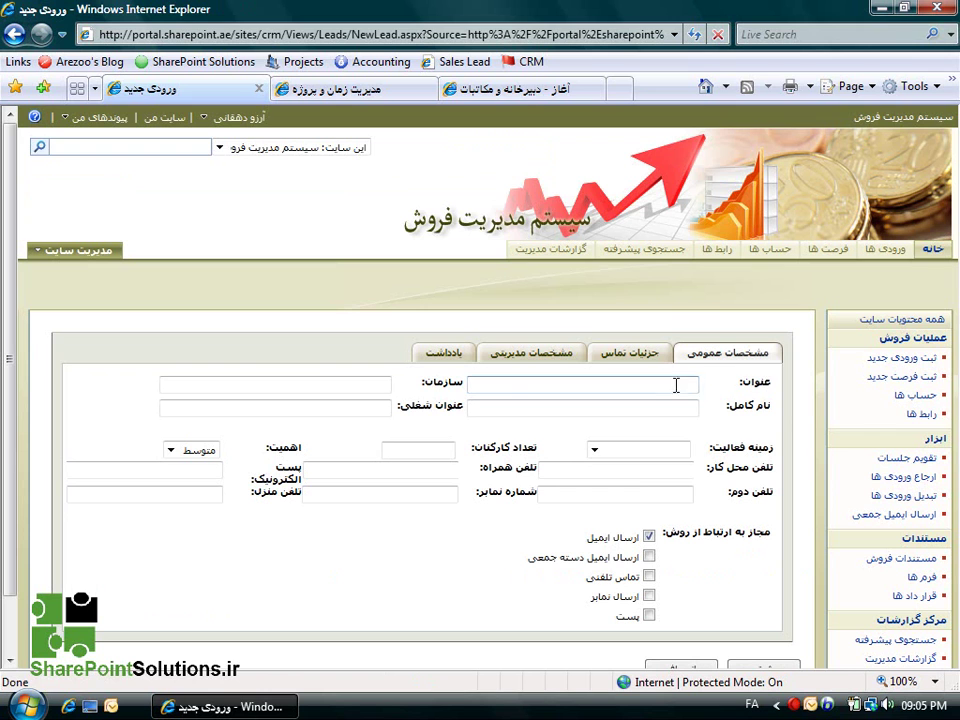
{"action": "scroll", "coordinate": [790, 402], "scroll_direction": "down", "scroll_amount": 1}
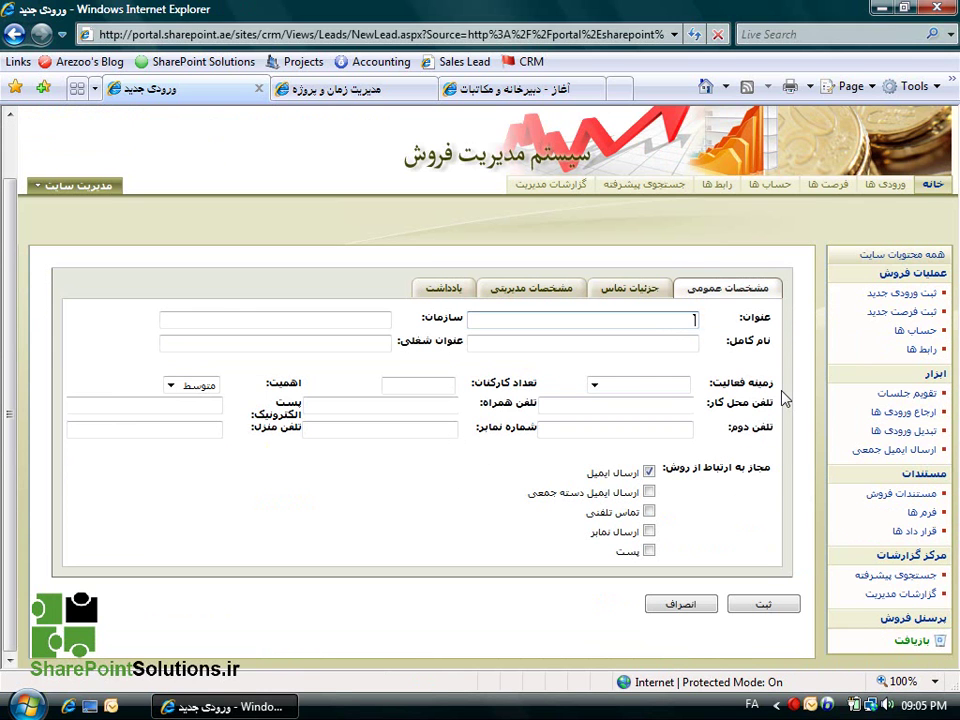
{"action": "type", "text": "پیاده سازی سیستم مدیریت "}
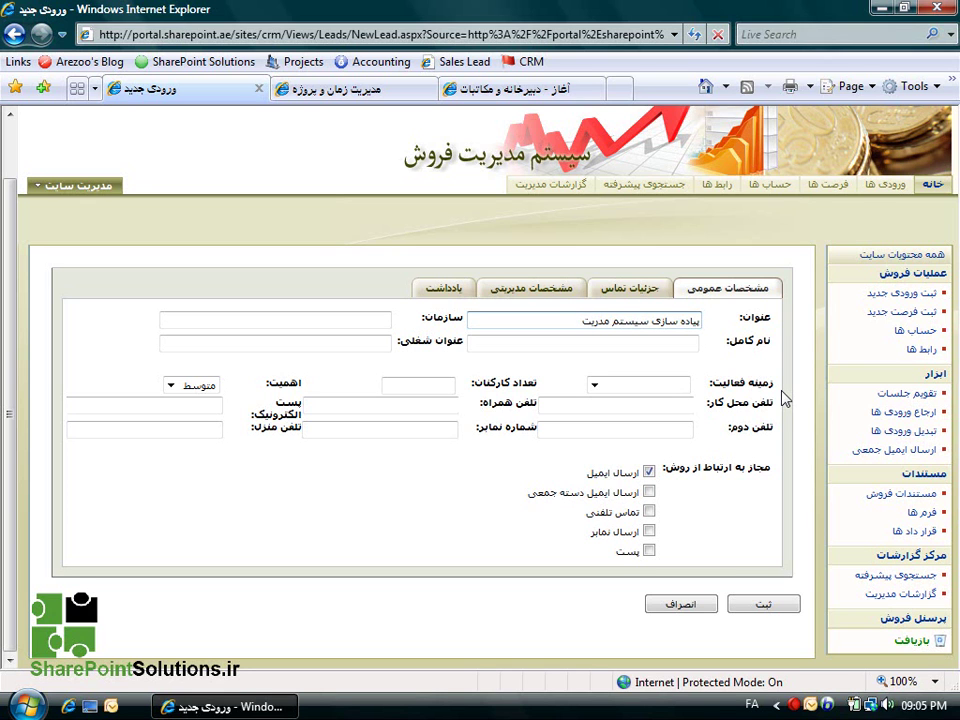
{"action": "type", "text": "پروژه"}
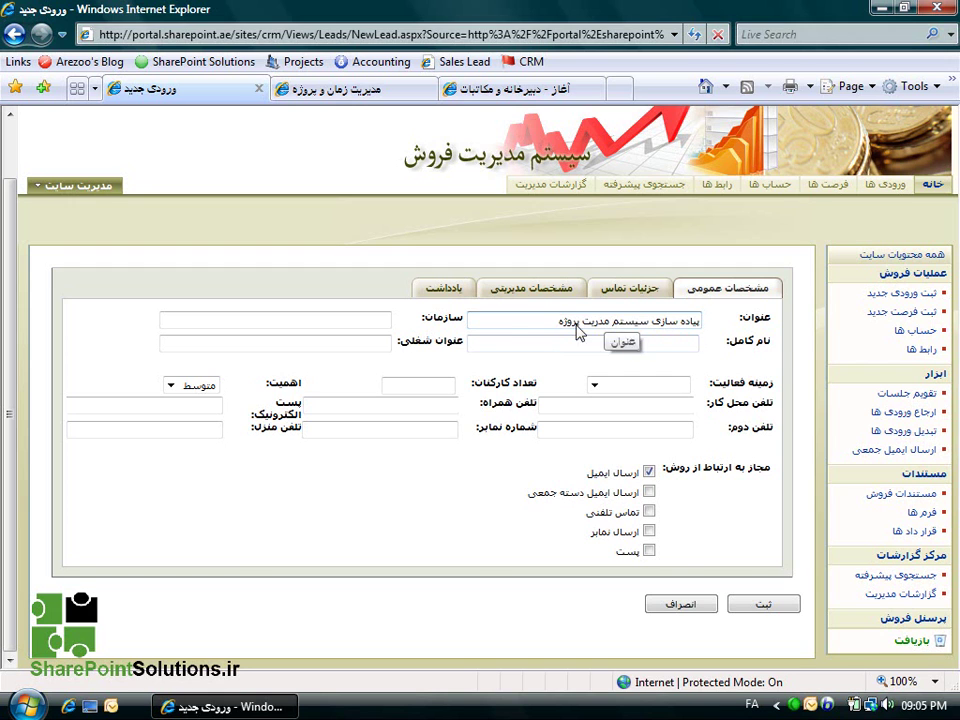
{"action": "left_click", "coordinate": [361, 323]}
{"action": "type", "text": "ساز"}
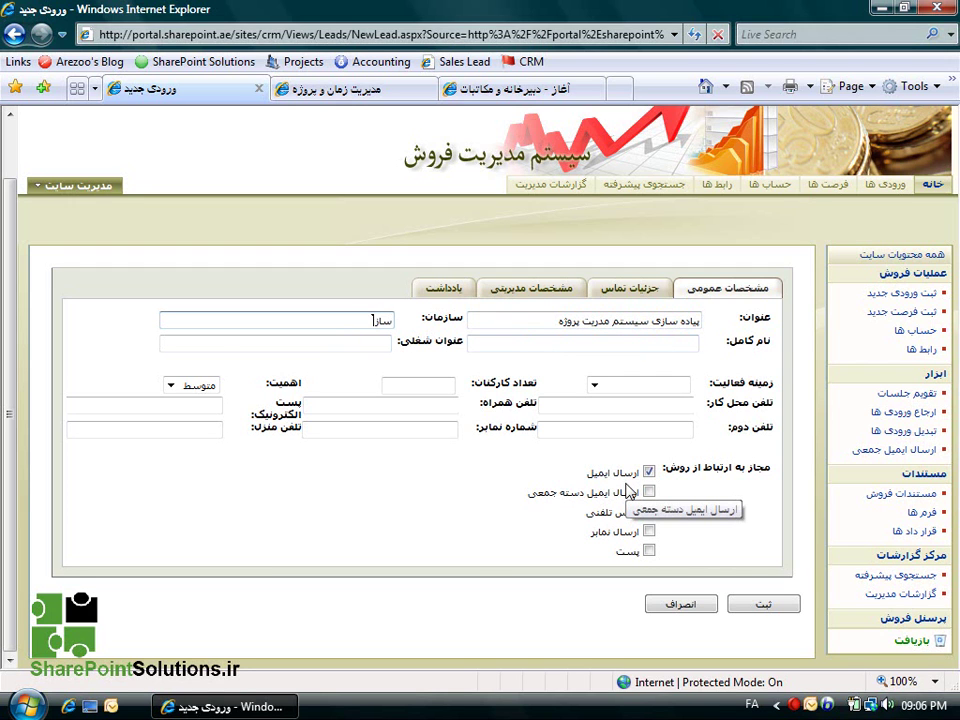
{"action": "type", "text": "مان مدیریت"}
{"action": "left_click", "coordinate": [611, 341]}
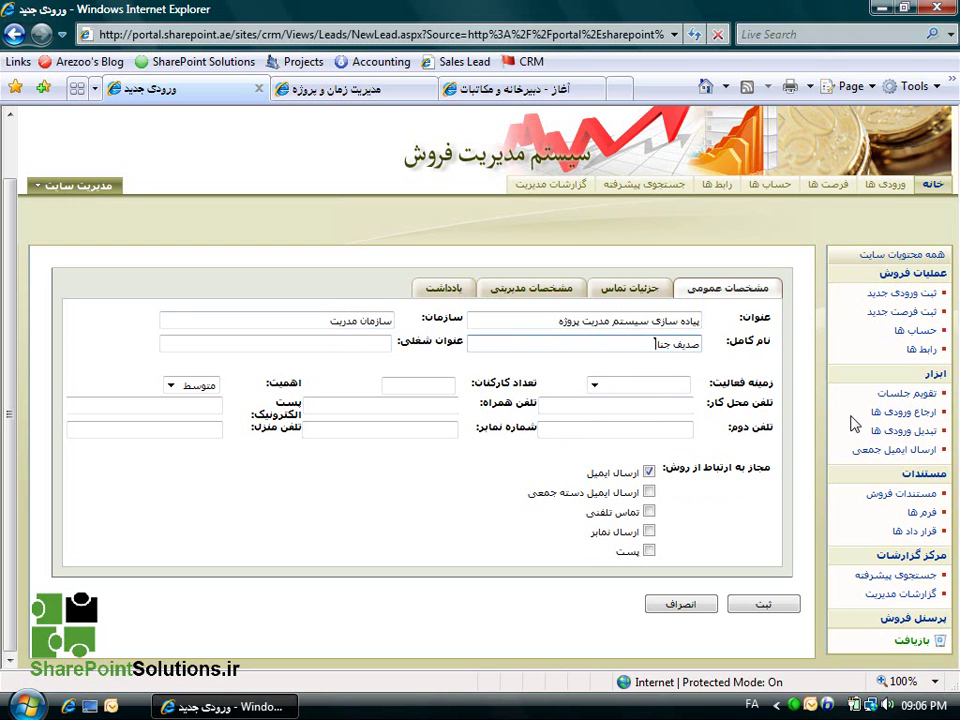
Set importance to زیاد, enter the follow-up expert's name, and choose lead source جستجو در اینترنت.
{"action": "left_click", "coordinate": [198, 385]}
{"action": "left_click", "coordinate": [198, 403]}
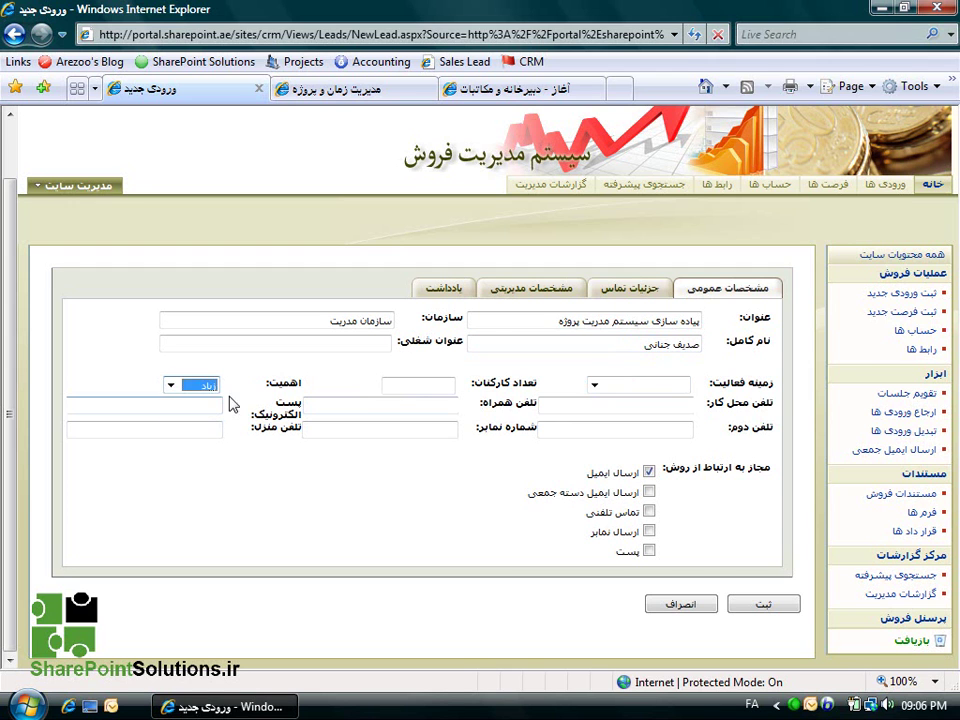
{"action": "left_click", "coordinate": [637, 290]}
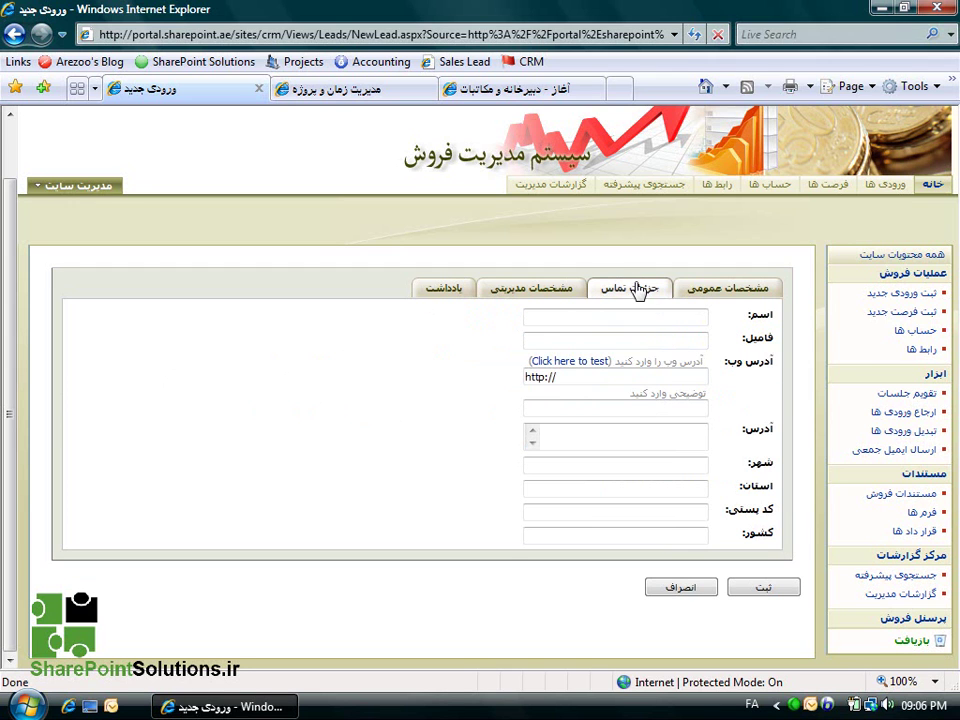
{"action": "left_click", "coordinate": [549, 290]}
{"action": "left_click", "coordinate": [603, 312]}
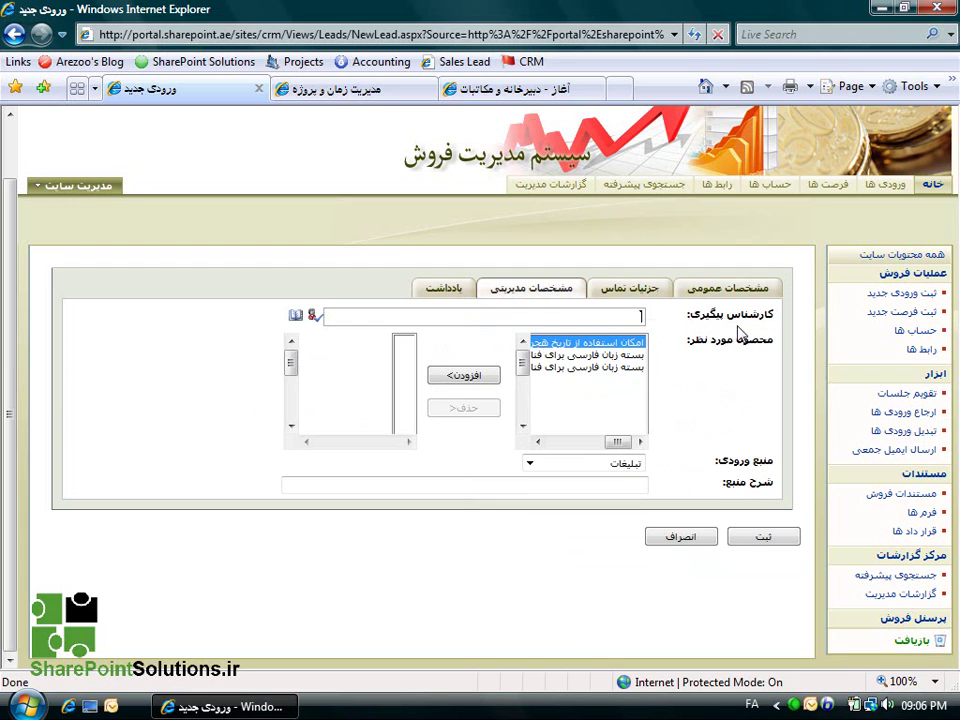
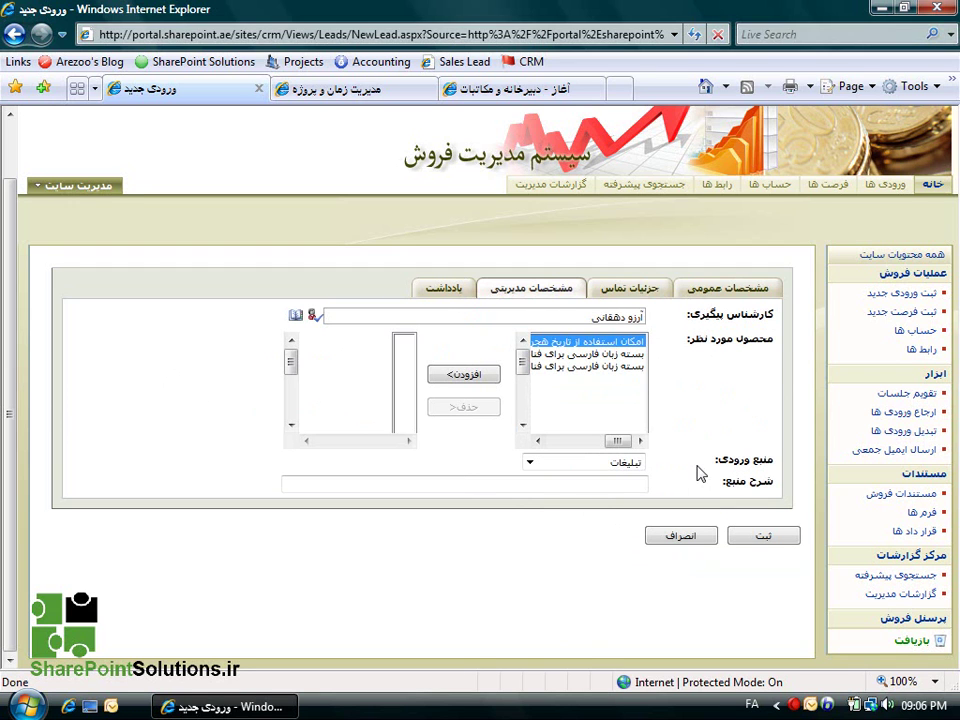
{"action": "left_click", "coordinate": [538, 463]}
{"action": "left_click", "coordinate": [564, 529]}
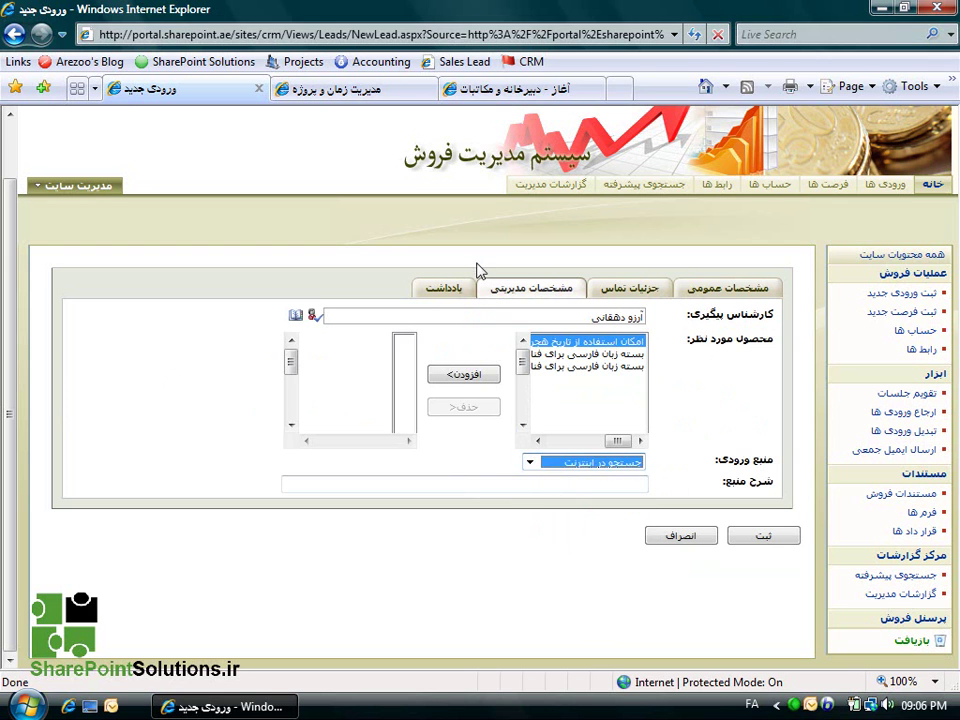
{"action": "left_click", "coordinate": [454, 292]}
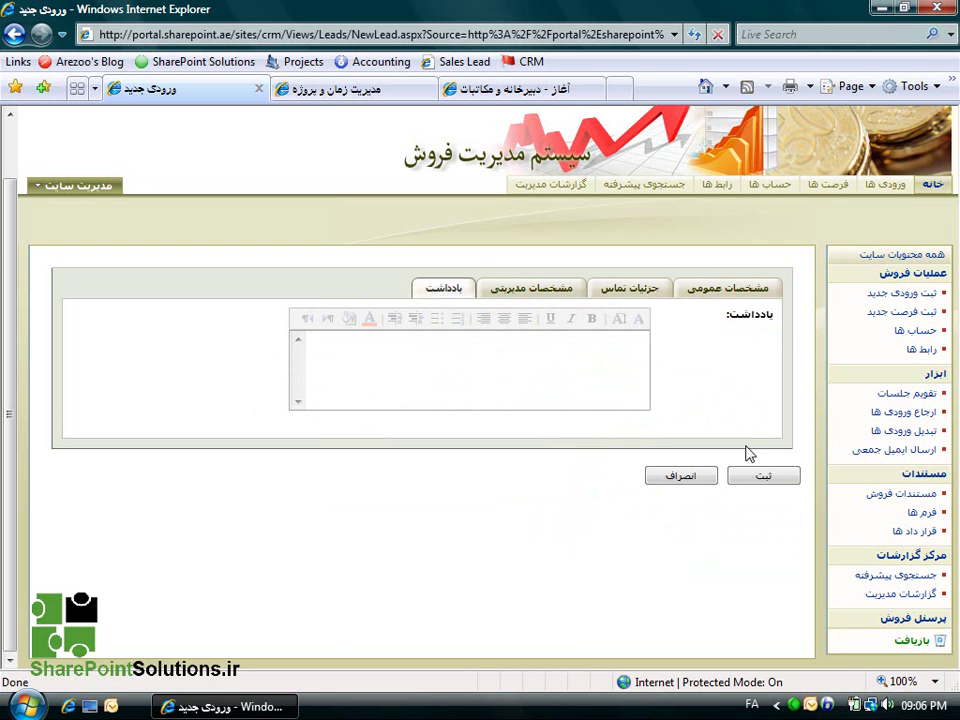
Save the lead, then open پیاده سازی سیستم مدیریت پروژه from the home page's My Leads list.
{"action": "left_click", "coordinate": [763, 478]}
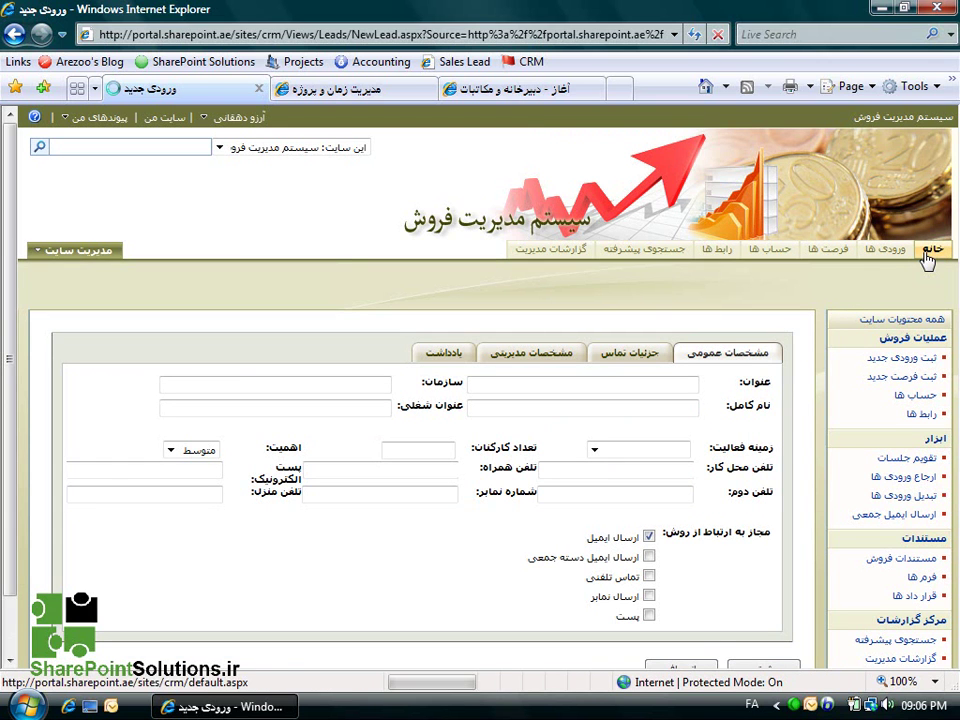
{"action": "left_click", "coordinate": [927, 256]}
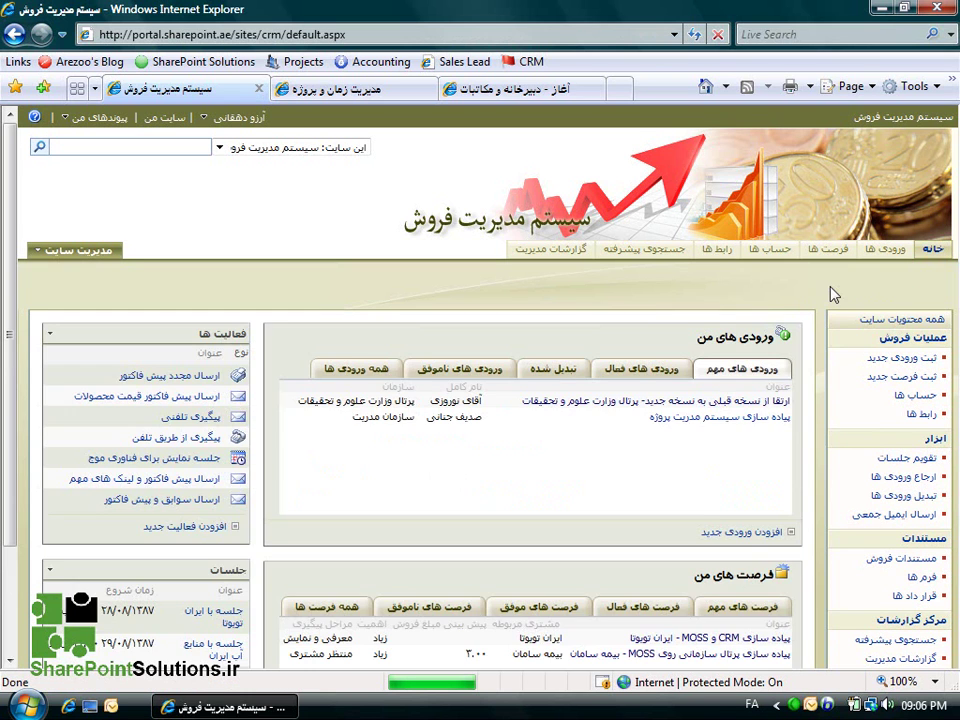
{"action": "scroll", "coordinate": [816, 302], "scroll_direction": "down", "scroll_amount": 1}
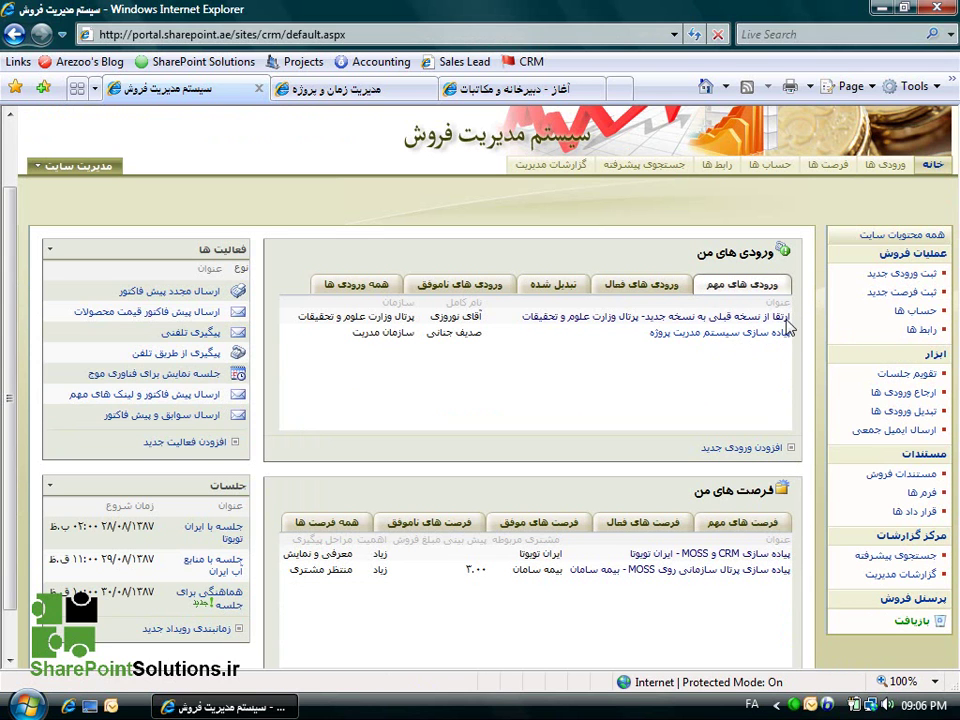
{"action": "left_click", "coordinate": [765, 332]}
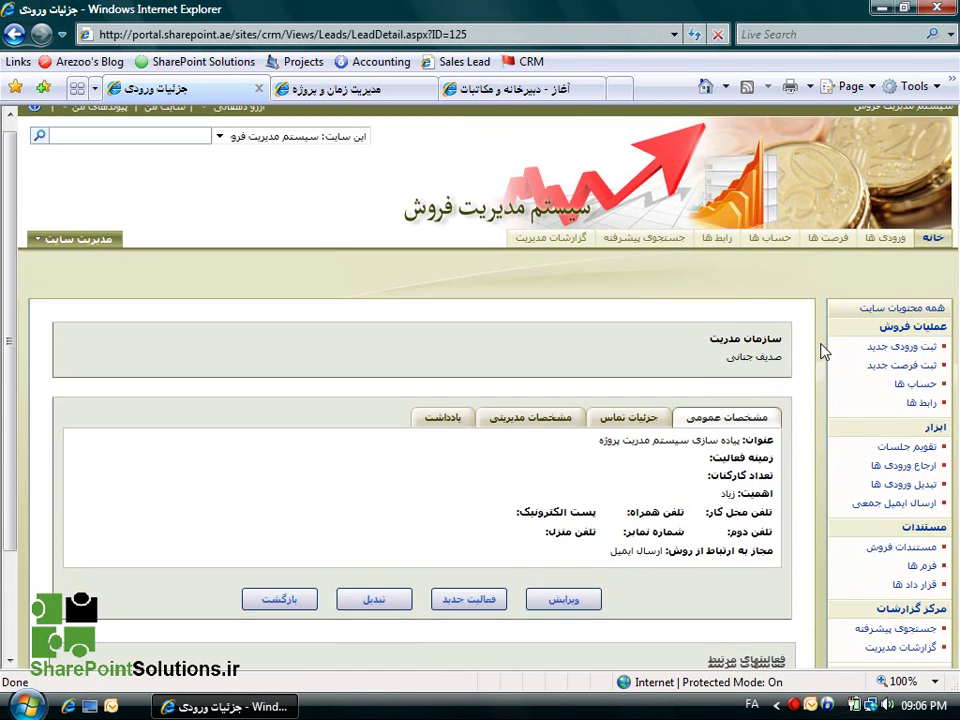
{"action": "scroll", "coordinate": [824, 352], "scroll_direction": "down", "scroll_amount": 3}
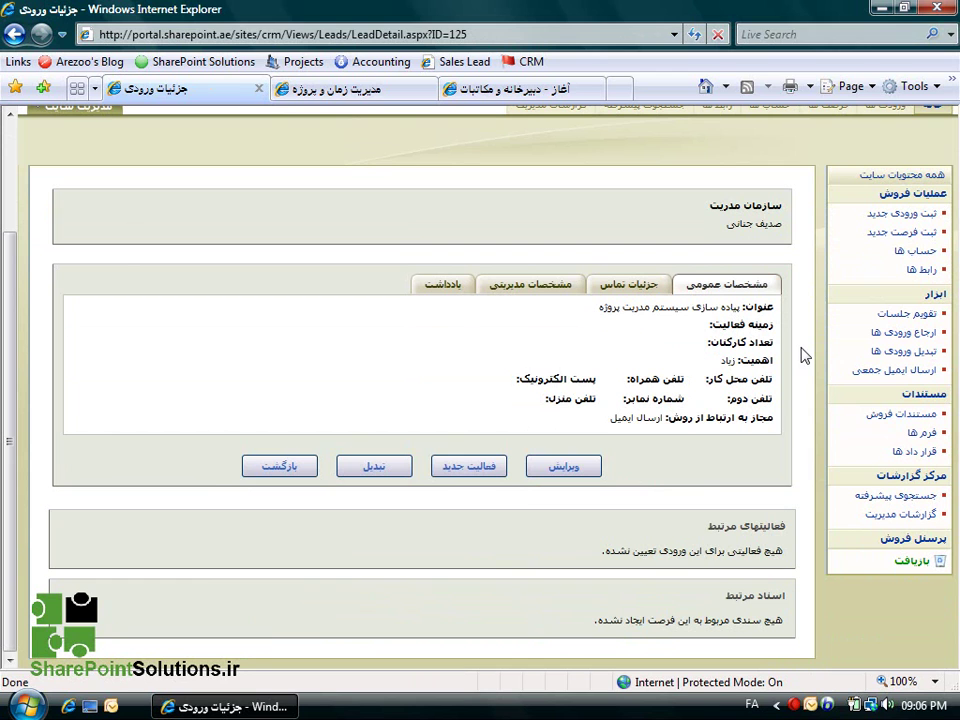
Add an activity titled تماس تلفنی with activity type تماس تلفنی to the lead.
{"action": "left_click", "coordinate": [468, 468]}
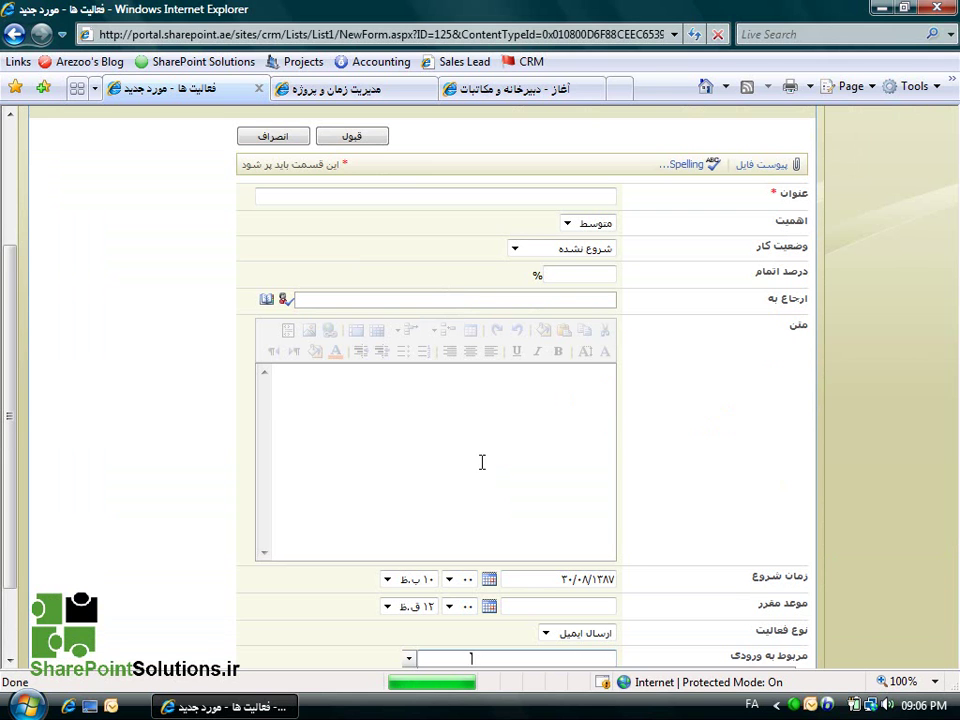
{"action": "type", "text": "تماس تلفنی"}
{"action": "scroll", "coordinate": [664, 336], "scroll_direction": "down", "scroll_amount": 3}
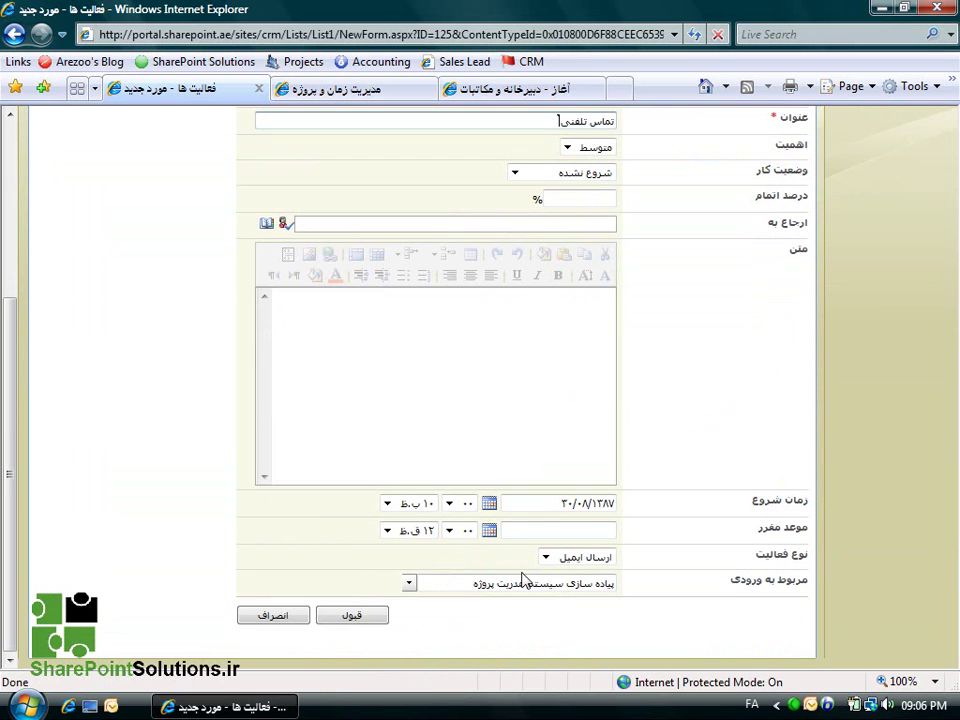
{"action": "left_click", "coordinate": [546, 558]}
{"action": "left_click", "coordinate": [583, 608]}
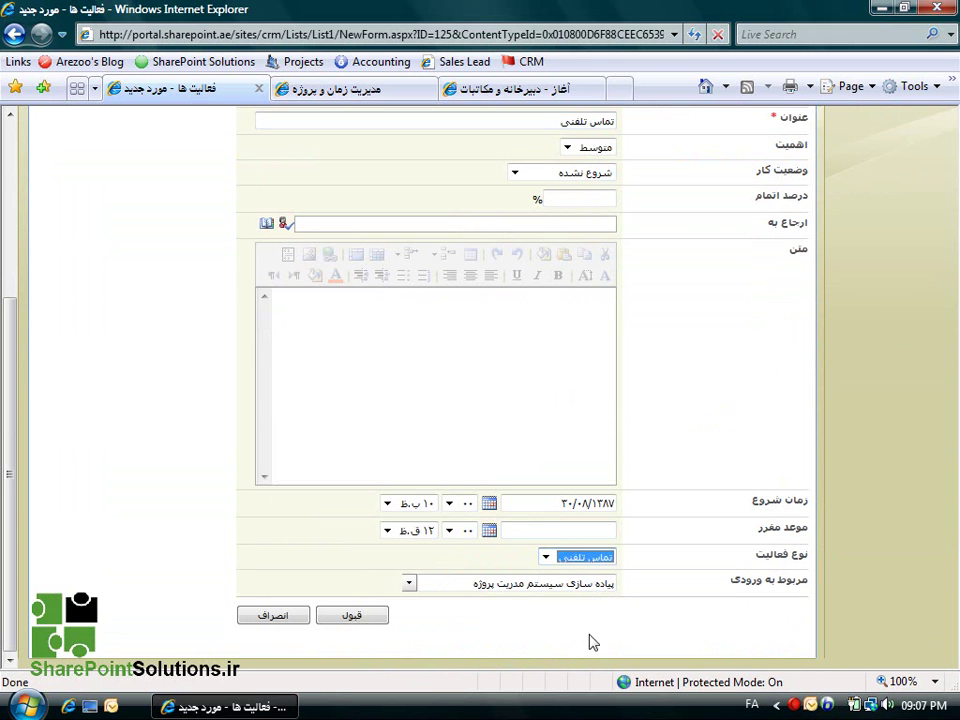
{"action": "left_click", "coordinate": [352, 616]}
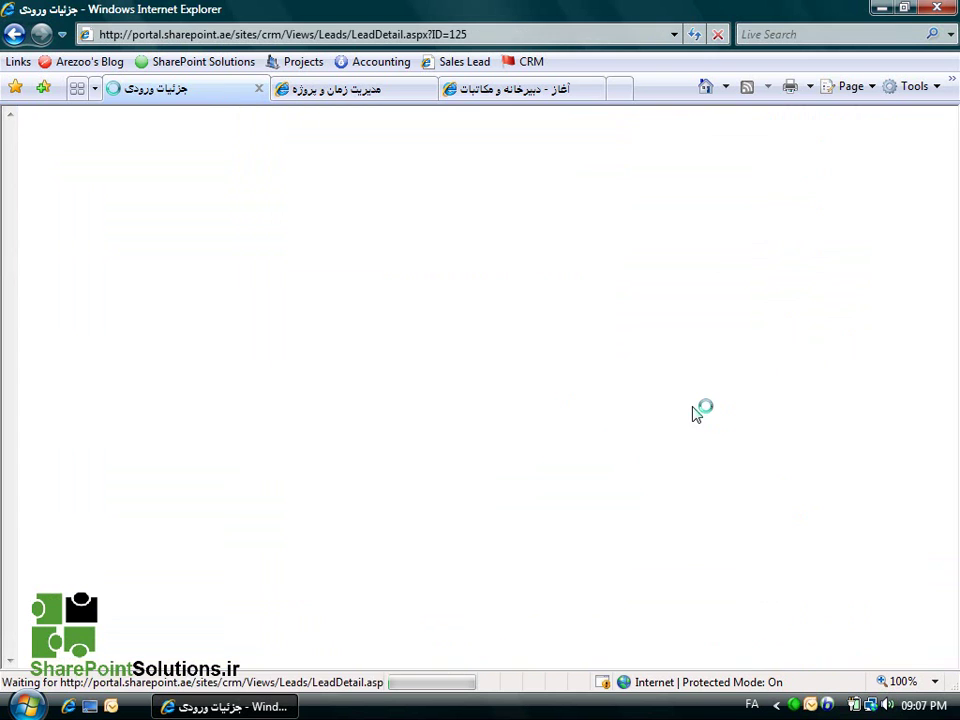
Convert the lead with رابط, حساب and فرصت ticked, then dismiss the success message.
{"action": "scroll", "coordinate": [688, 383], "scroll_direction": "down", "scroll_amount": 3}
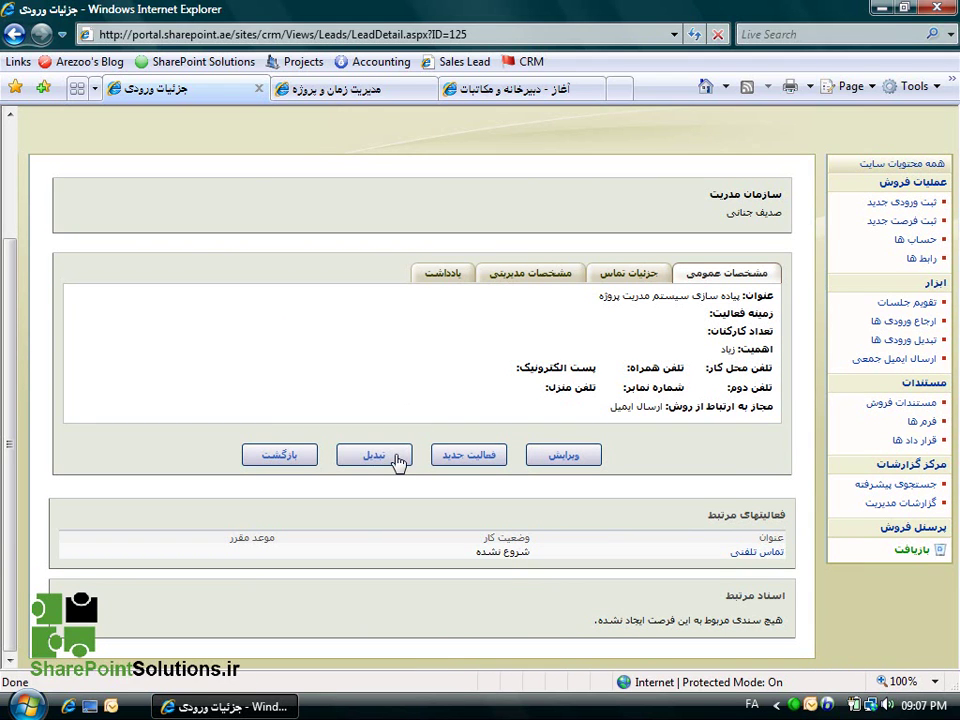
{"action": "left_click", "coordinate": [397, 458]}
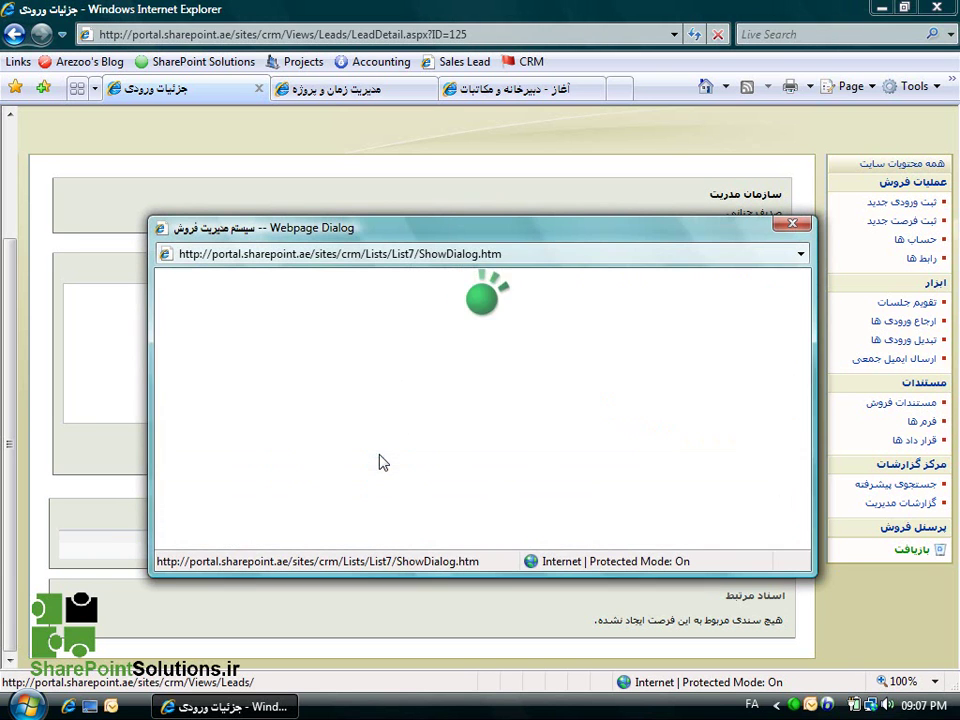
{"action": "left_click", "coordinate": [559, 303]}
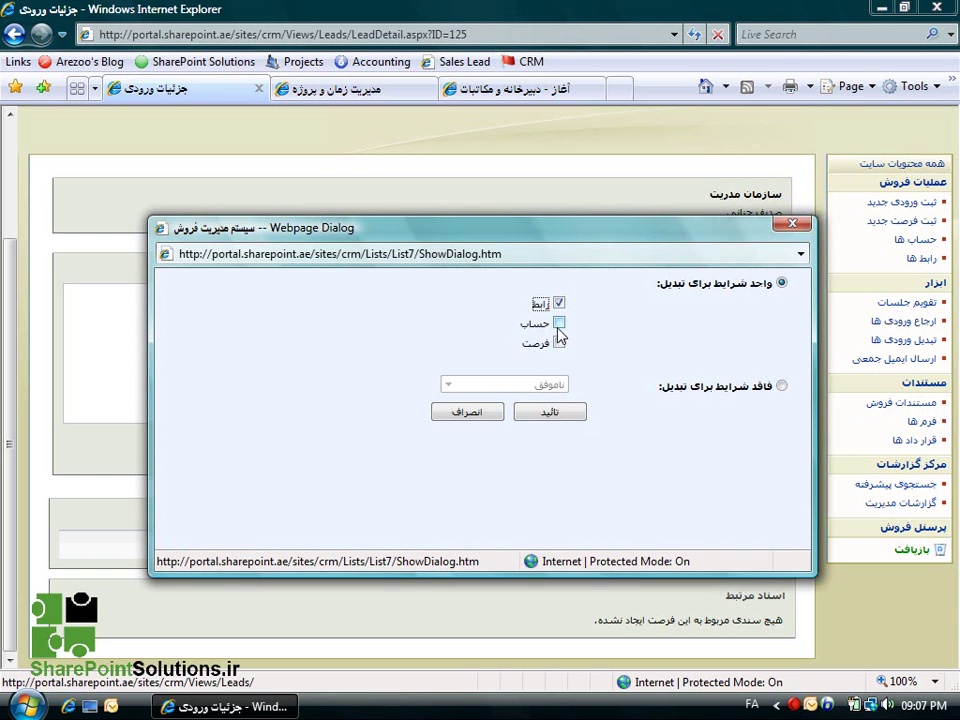
{"action": "left_click", "coordinate": [559, 324]}
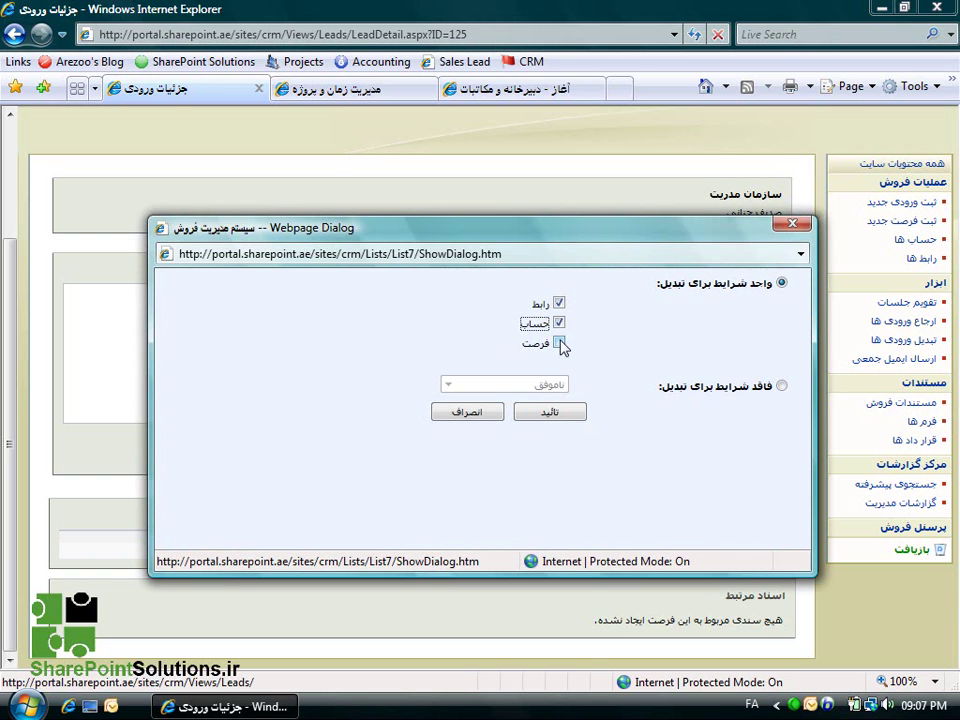
{"action": "left_click", "coordinate": [559, 343]}
{"action": "left_click", "coordinate": [558, 414]}
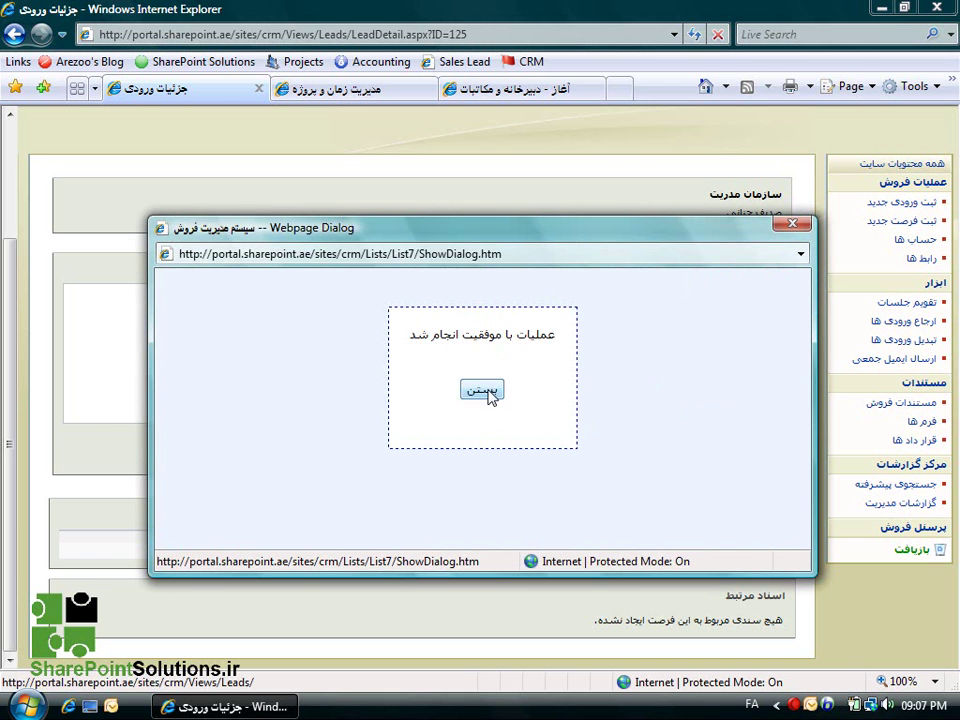
{"action": "left_click", "coordinate": [485, 391]}
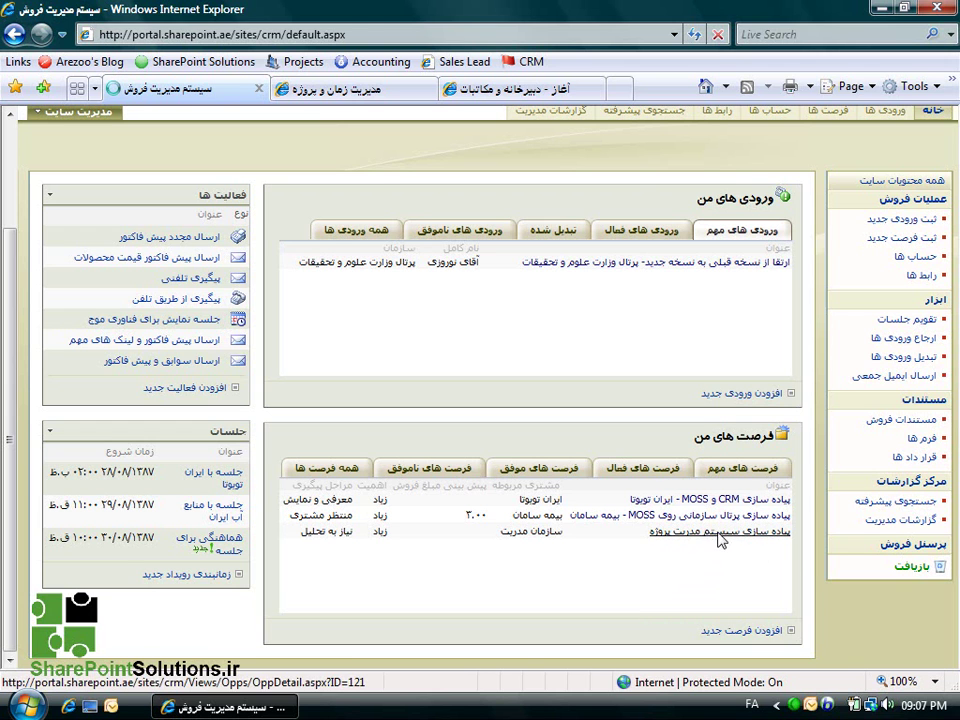
Open the پیاده سازی سیستم مدیریت پروژه opportunity and start a new activity for it.
{"action": "left_click", "coordinate": [720, 540]}
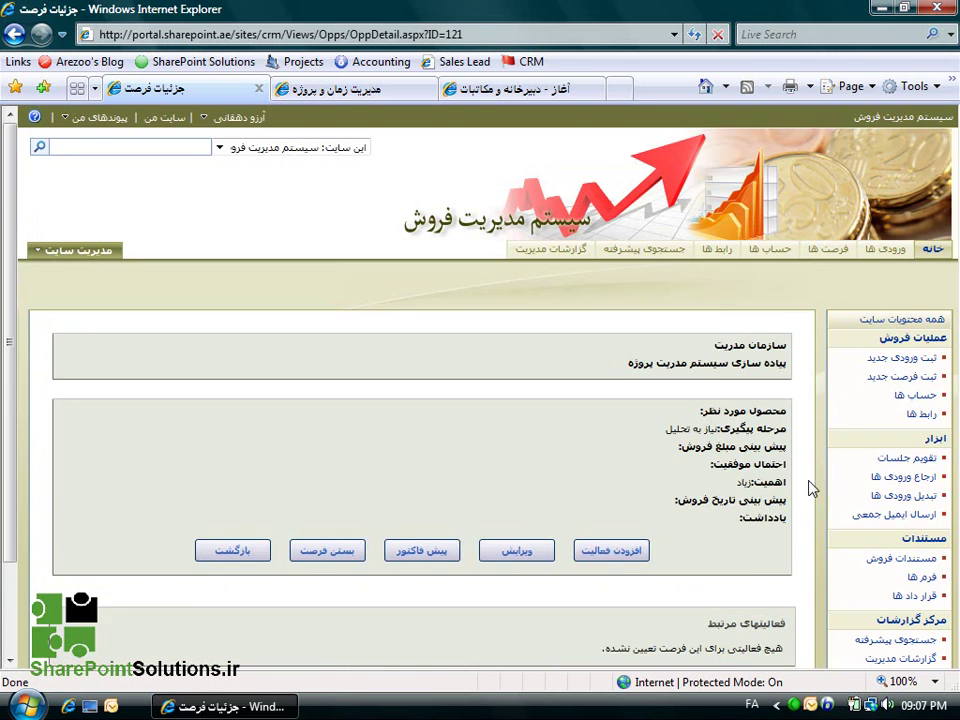
{"action": "scroll", "coordinate": [790, 440], "scroll_direction": "down", "scroll_amount": 2}
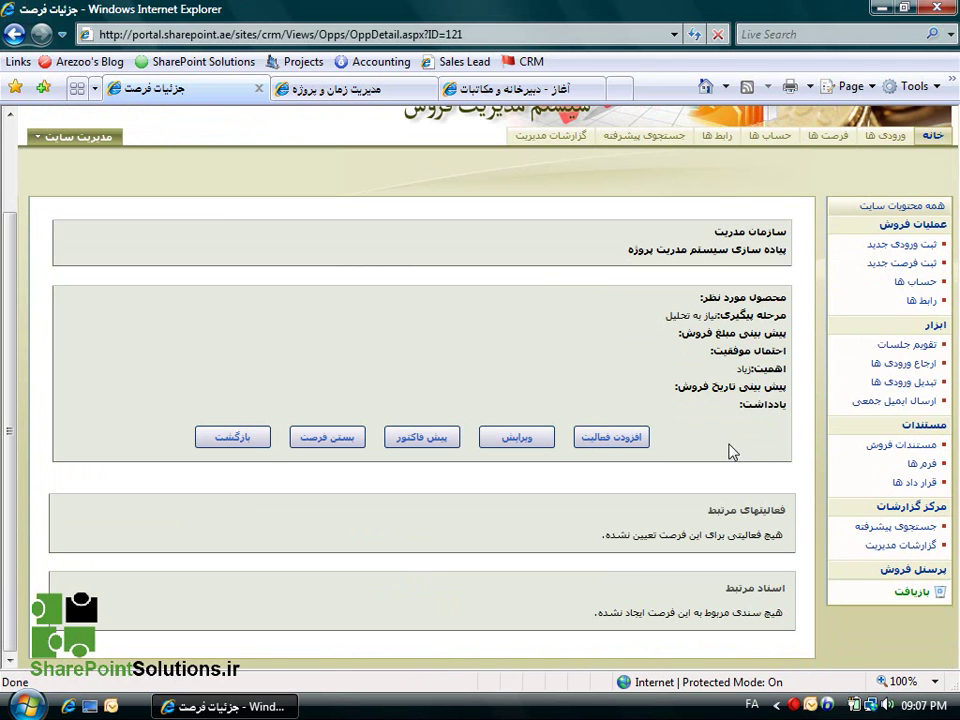
{"action": "left_click", "coordinate": [614, 441]}
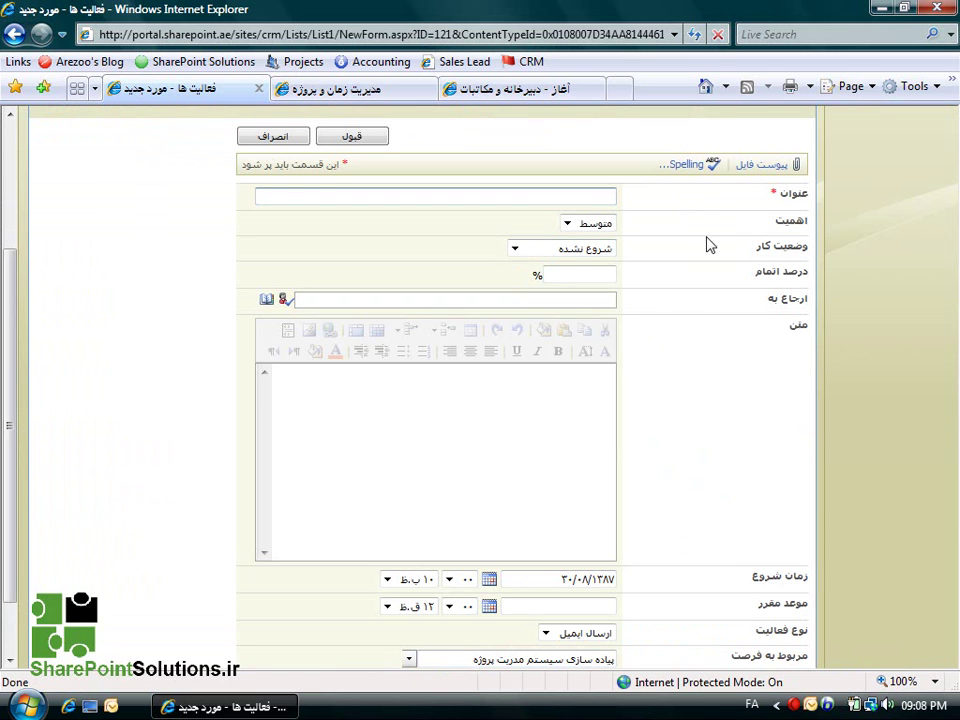
Save a قرار ملاقات activity titled هماهنگی برای جلسه for the opportunity.
{"action": "type", "text": "ماهنگی برای جلسه"}
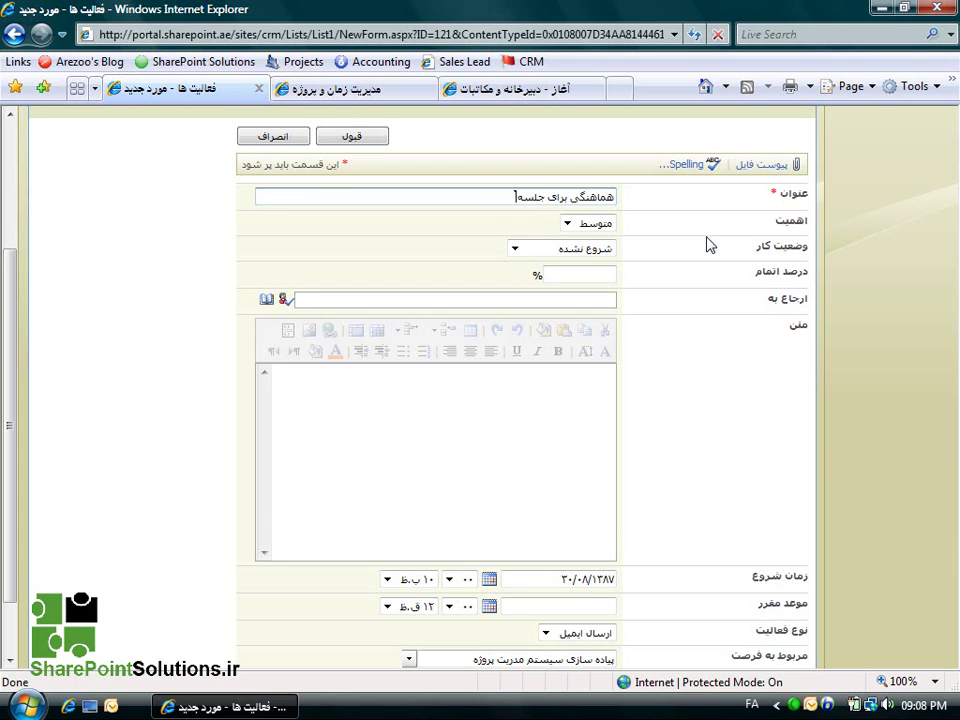
{"action": "scroll", "coordinate": [708, 244], "scroll_direction": "down", "scroll_amount": 1}
{"action": "left_click", "coordinate": [540, 558]}
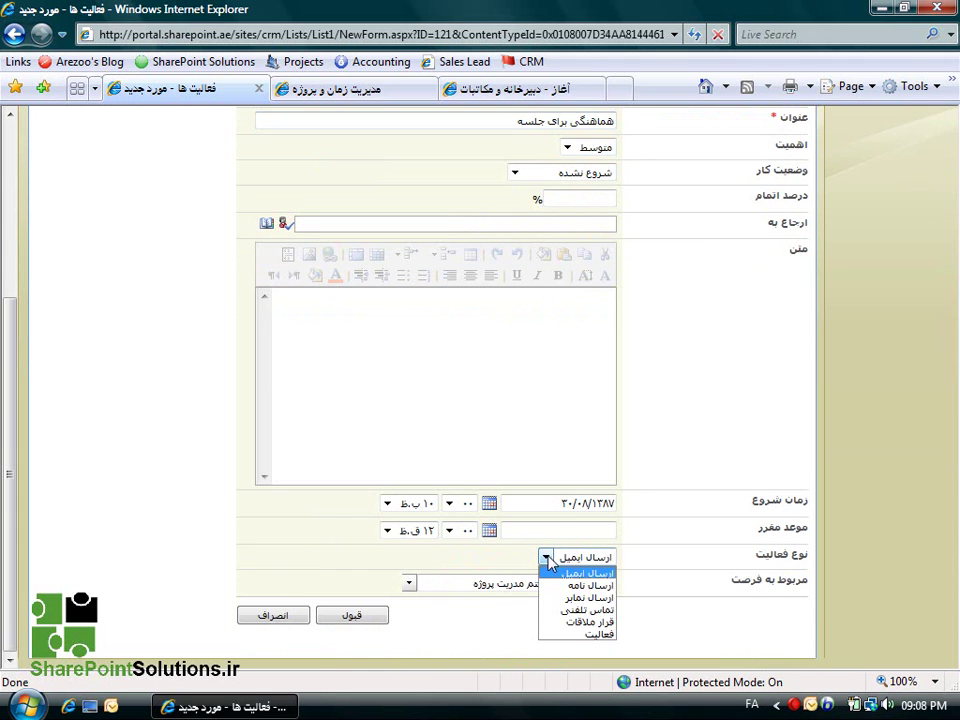
{"action": "left_click", "coordinate": [573, 623]}
{"action": "left_click", "coordinate": [350, 617]}
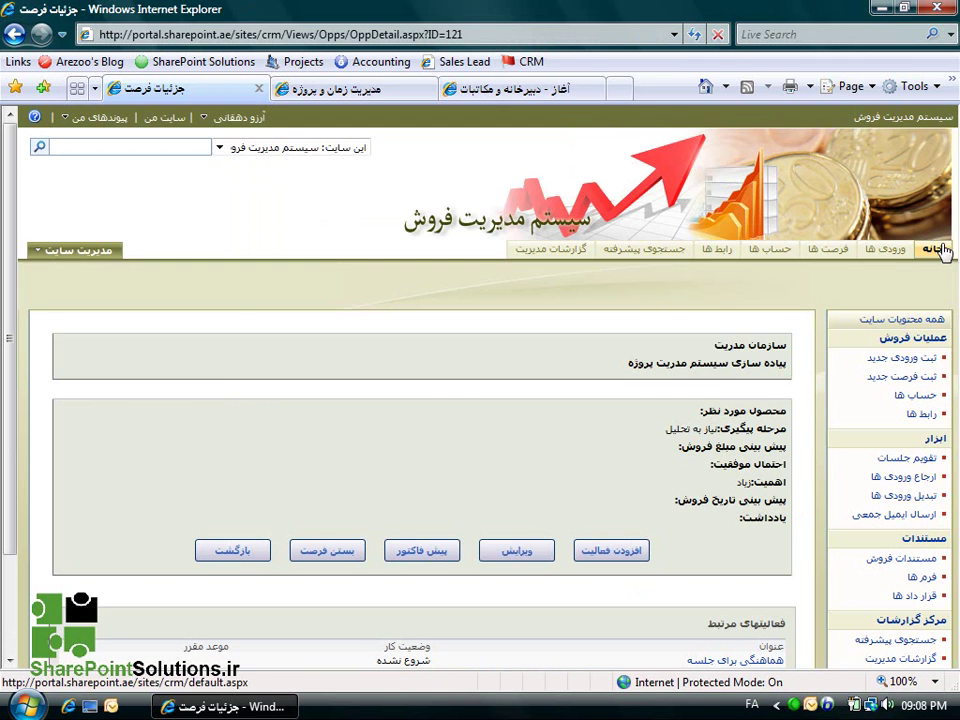
Connect the جلسات calendar to Outlook via عملیات > Connect to Outlook, then close Outlook.
{"action": "left_click", "coordinate": [932, 248]}
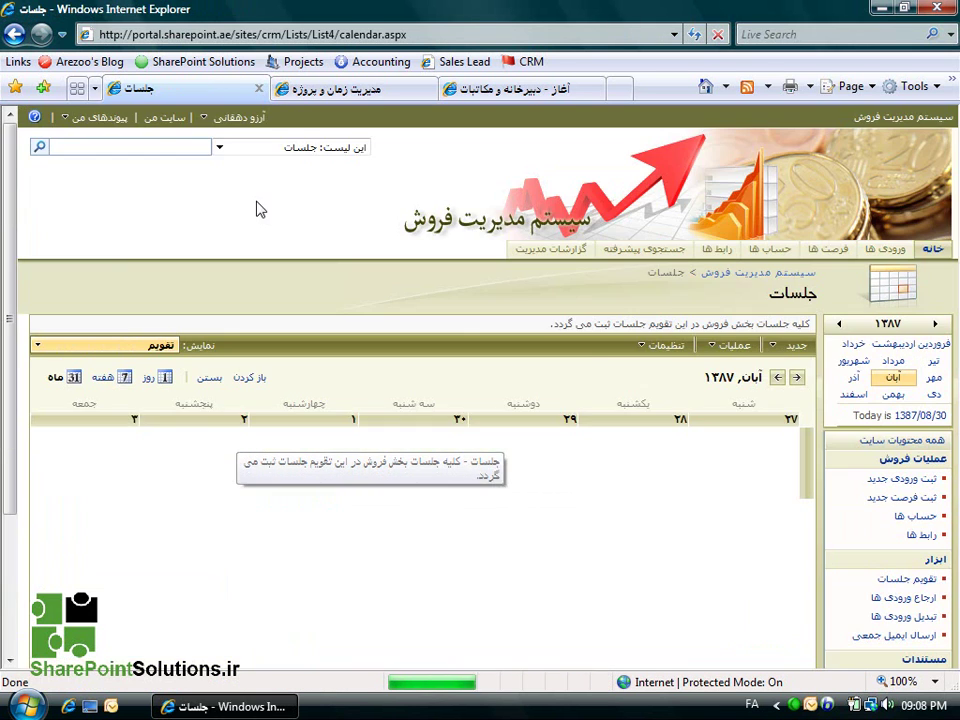
{"action": "scroll", "coordinate": [480, 276], "scroll_direction": "down", "scroll_amount": 3}
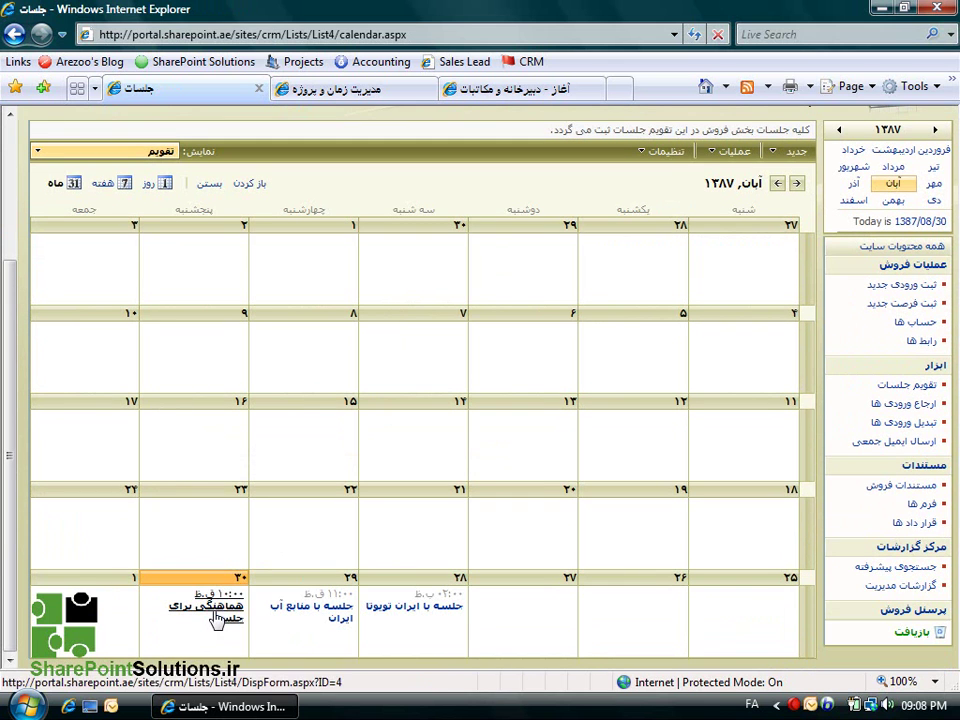
{"action": "scroll", "coordinate": [565, 163], "scroll_direction": "up", "scroll_amount": 3}
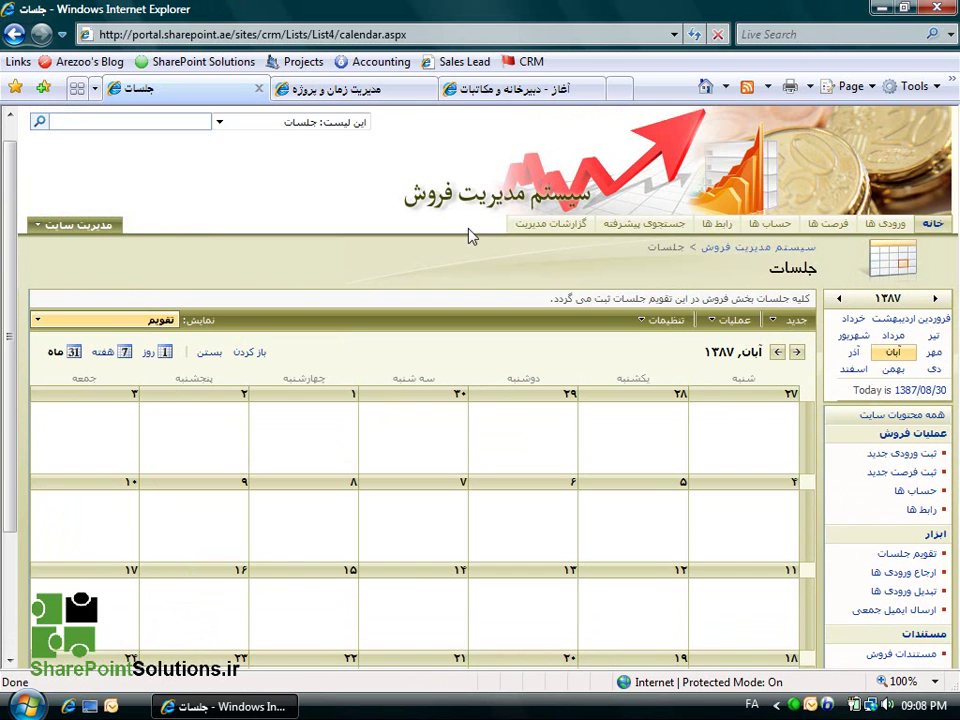
{"action": "left_click", "coordinate": [710, 322]}
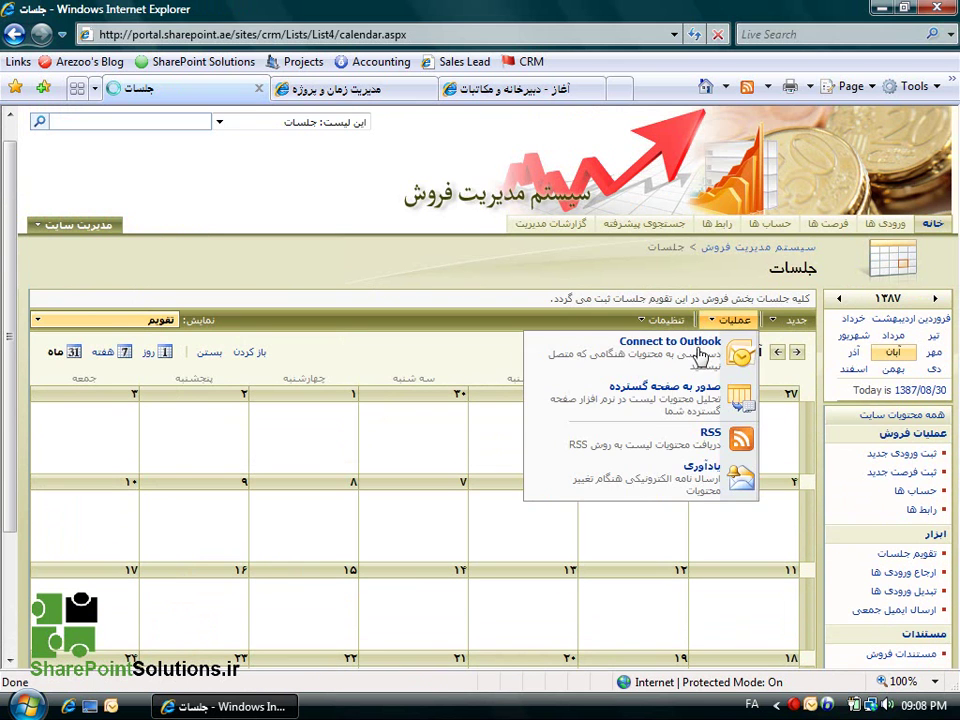
{"action": "left_click", "coordinate": [585, 360]}
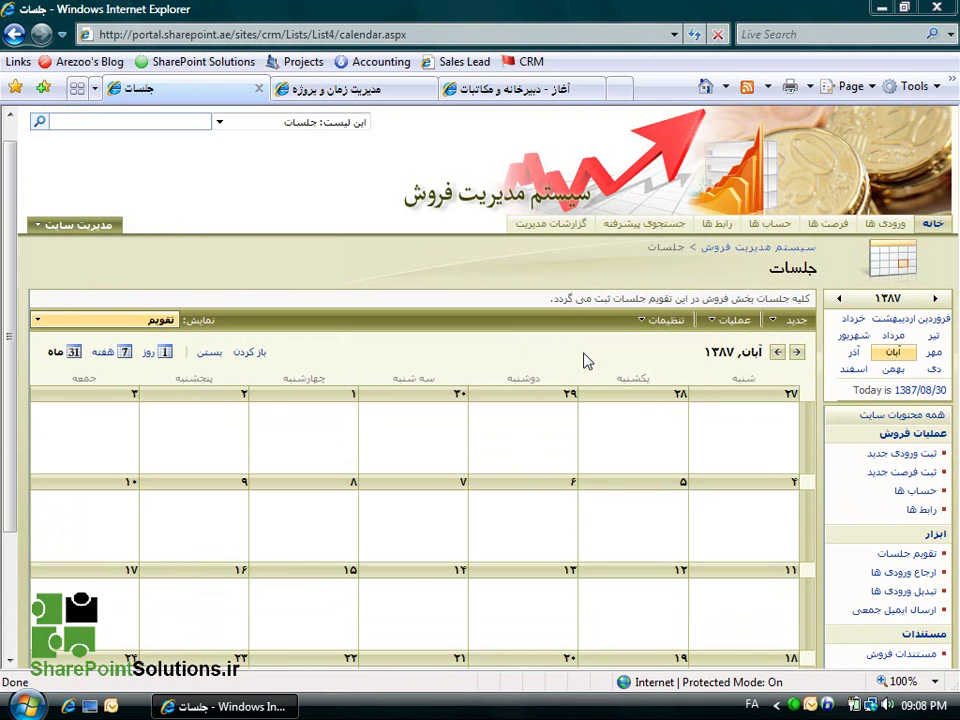
{"action": "left_click", "coordinate": [583, 443]}
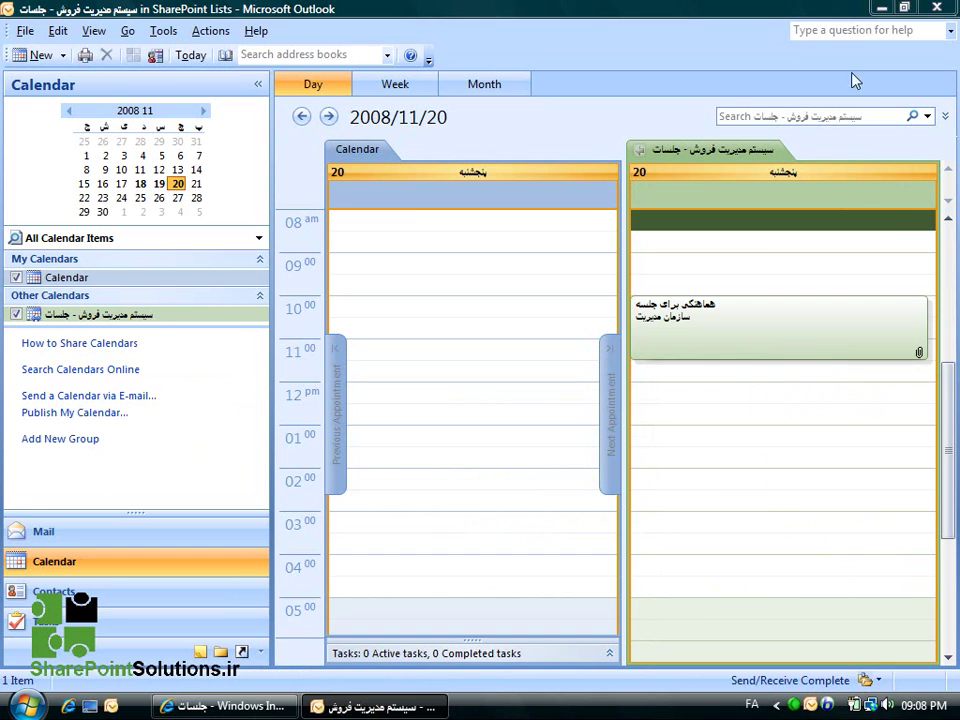
{"action": "left_click", "coordinate": [882, 8]}
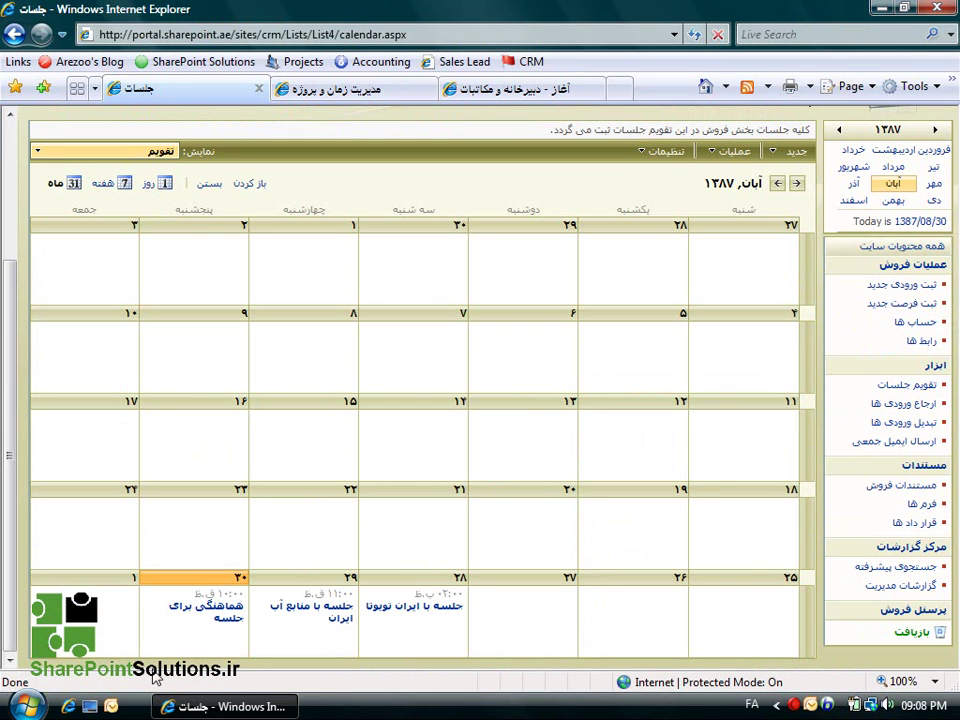
View the هماهنگی برای جلسه meeting, then go home and open the مستندات فروش library.
{"action": "left_click", "coordinate": [218, 620]}
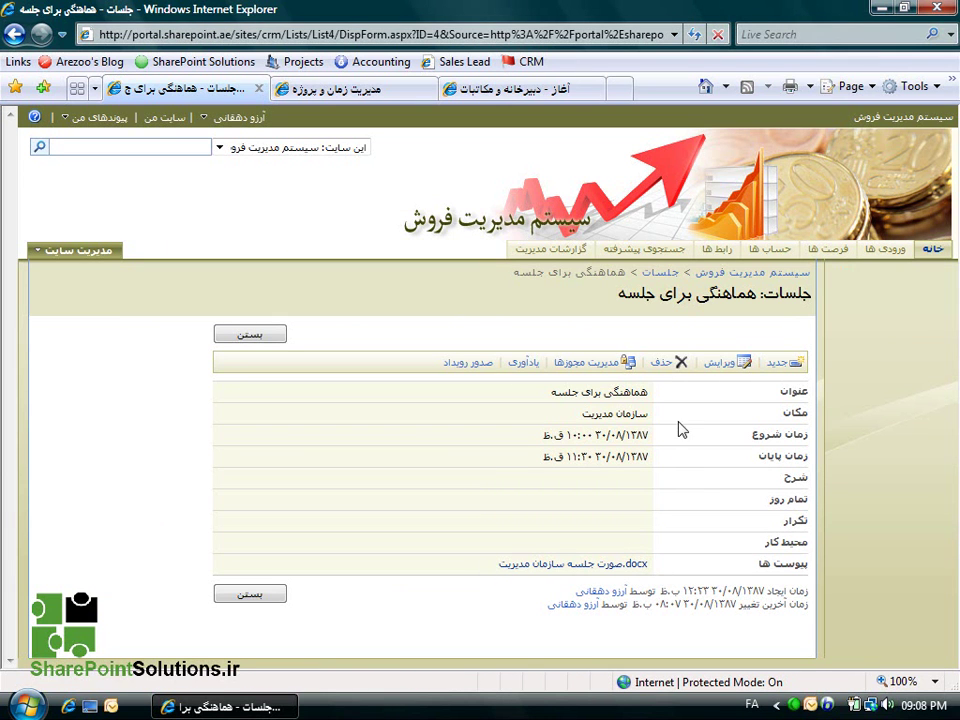
{"action": "left_click", "coordinate": [930, 250]}
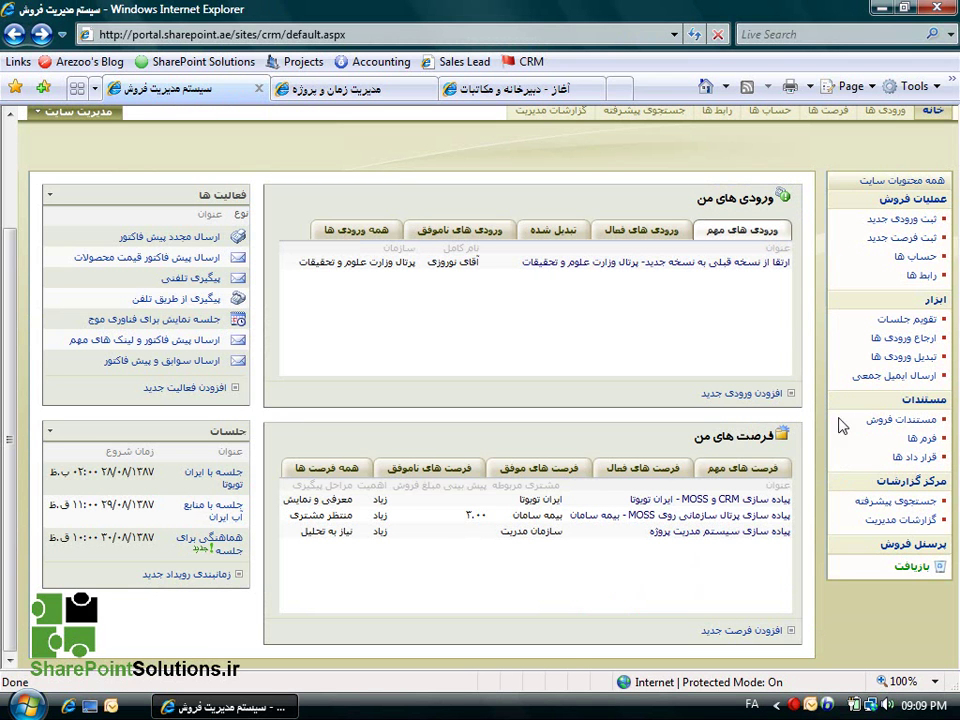
{"action": "left_click", "coordinate": [830, 425]}
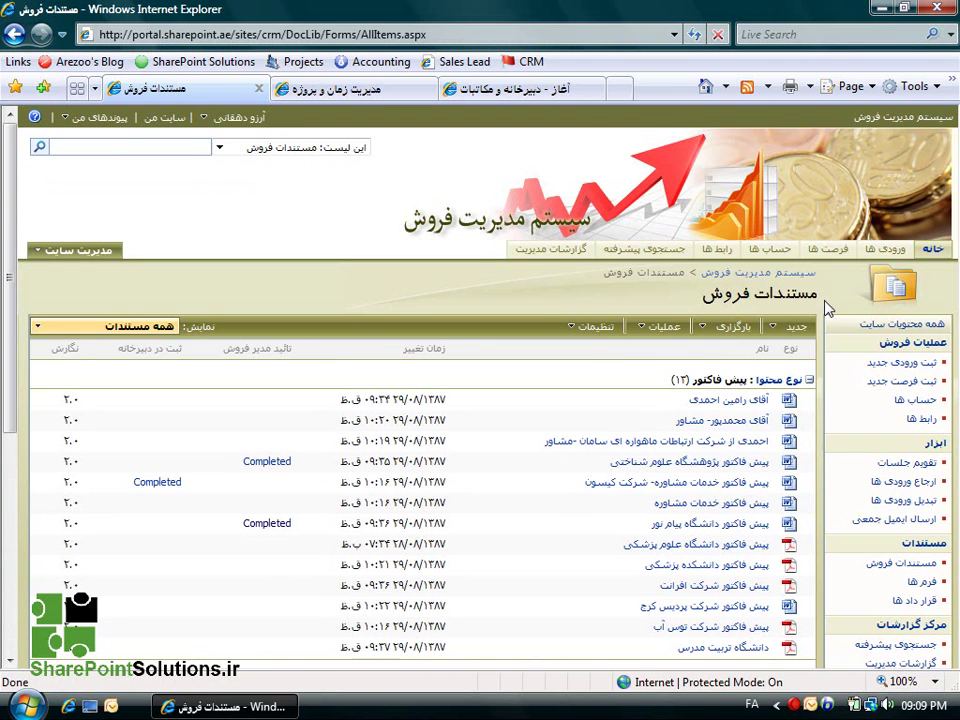
Create a new پیشنهاد پروژه پیاده سازی document, accepting the file-open warning.
{"action": "scroll", "coordinate": [828, 306], "scroll_direction": "down", "scroll_amount": 5}
{"action": "scroll", "coordinate": [833, 304], "scroll_direction": "up", "scroll_amount": 5}
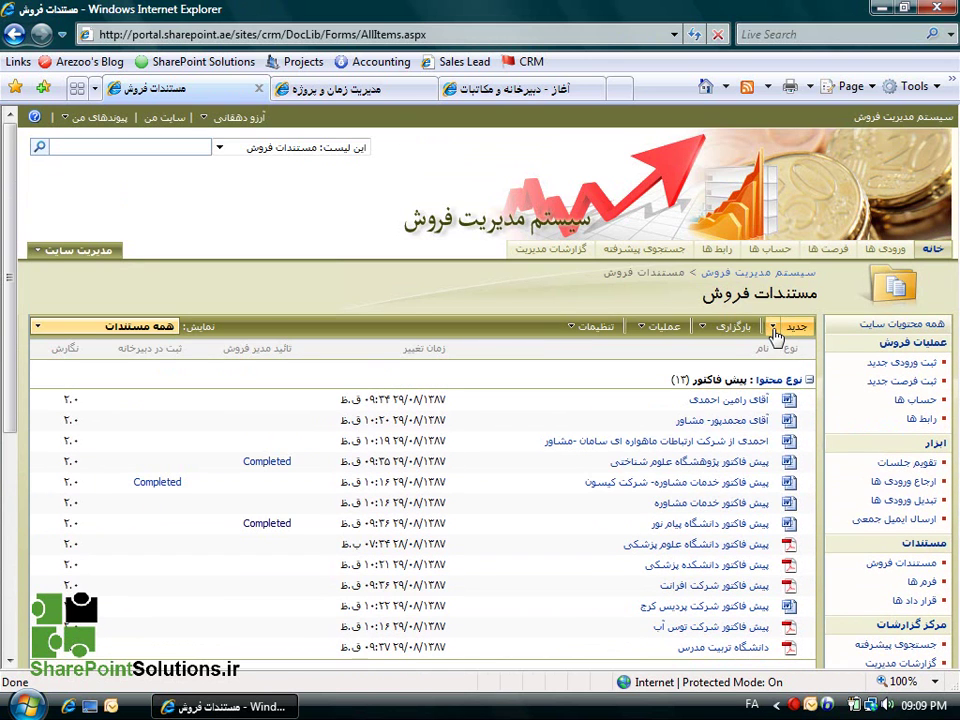
{"action": "left_click", "coordinate": [774, 331]}
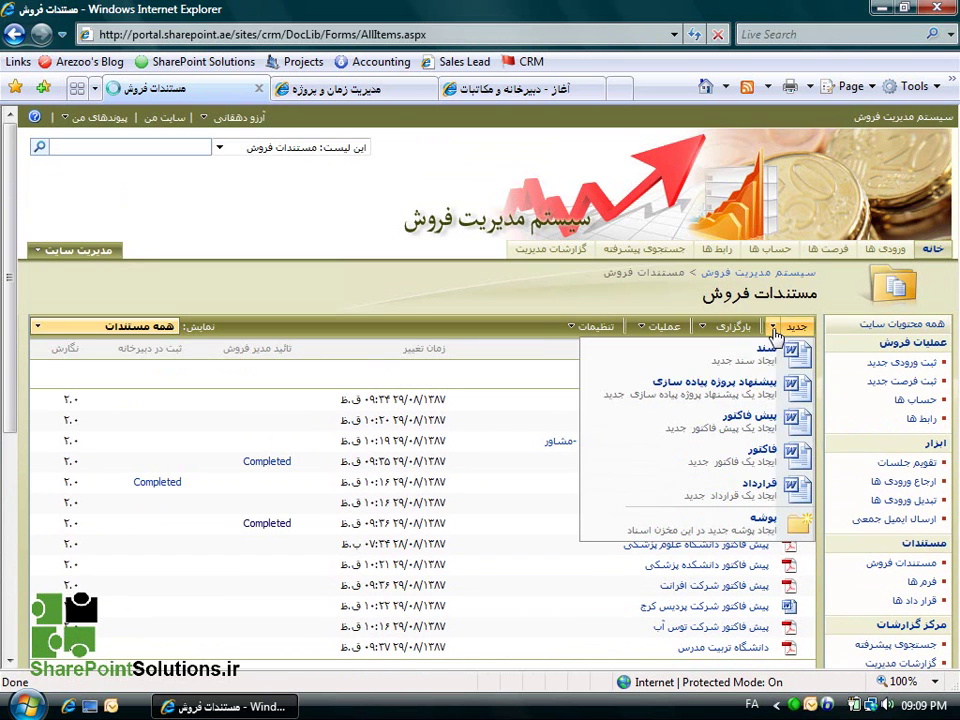
{"action": "left_click", "coordinate": [632, 400]}
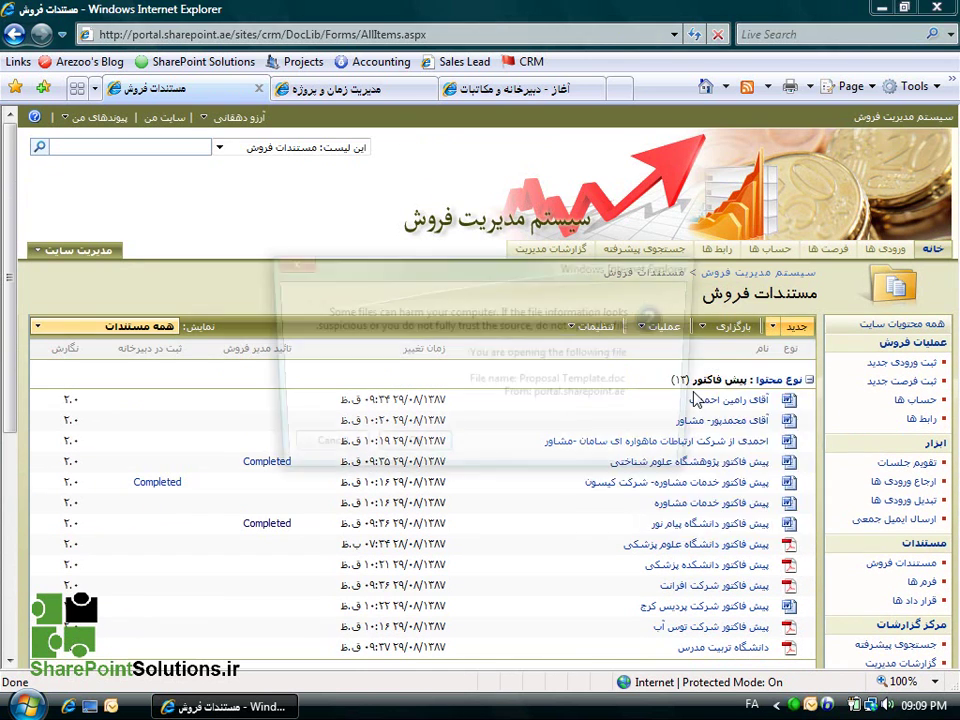
{"action": "left_click", "coordinate": [442, 452]}
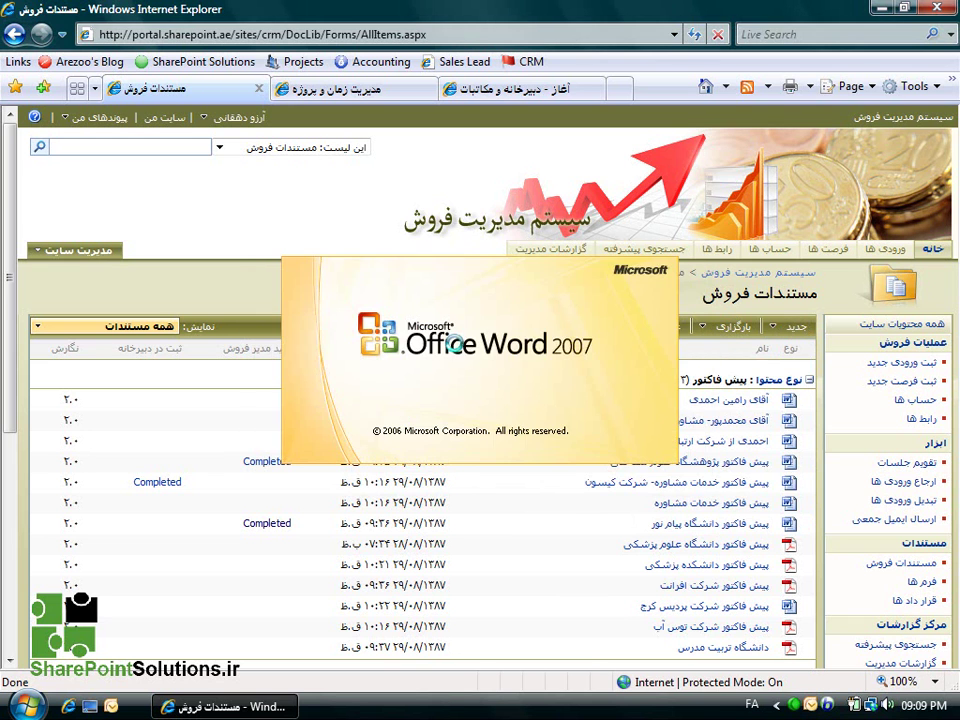
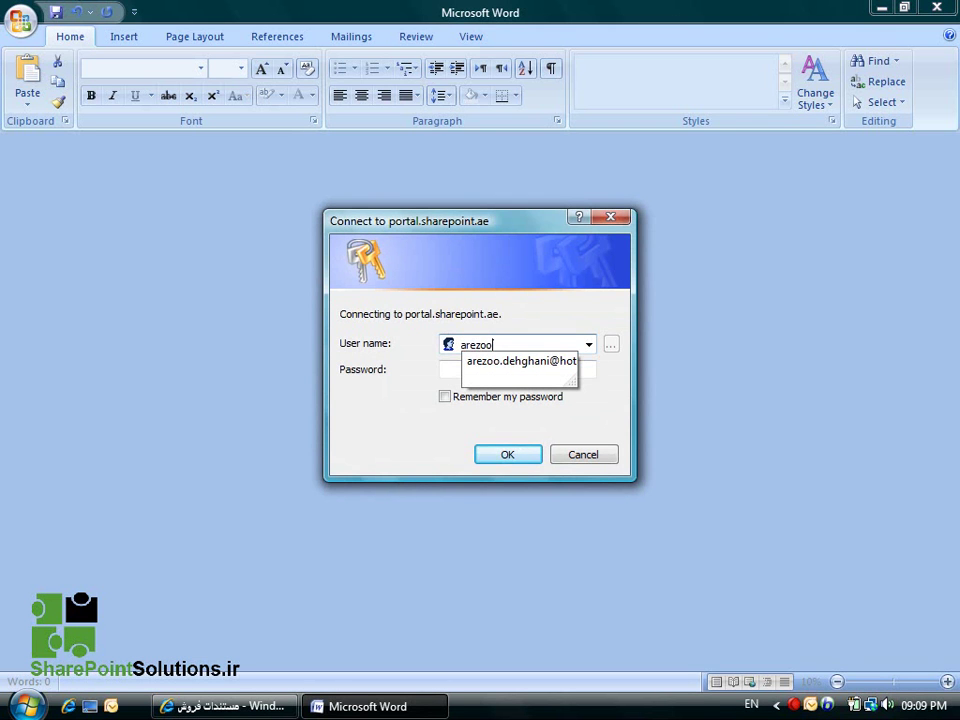
Sign in to the portal with the account password, then scroll through the new proposal document.
{"action": "key", "text": "Tab"}
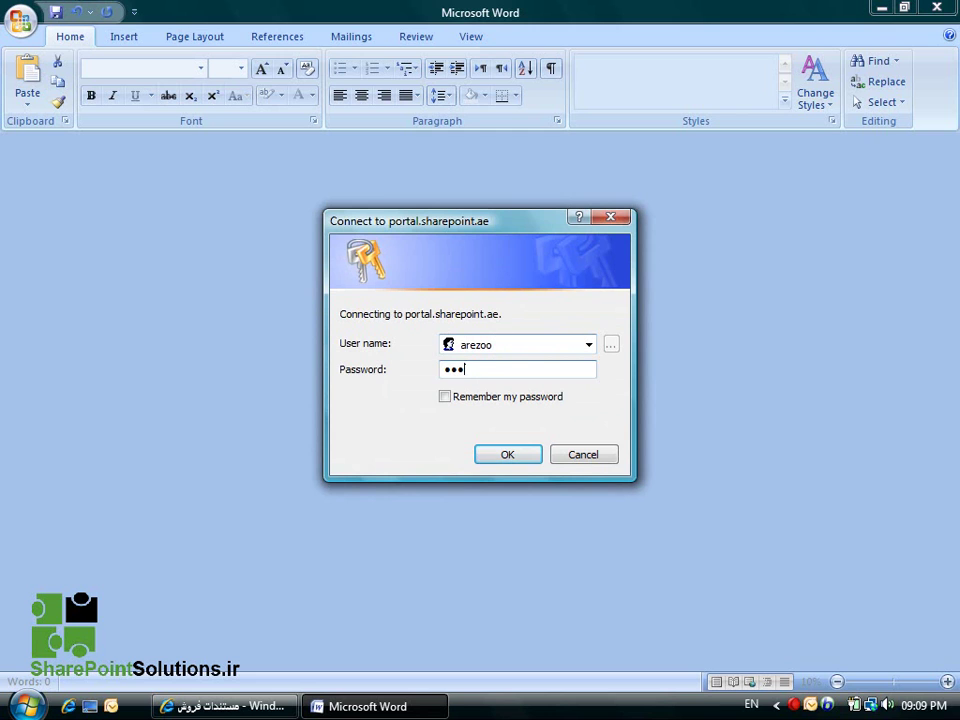
{"action": "key", "text": "Return"}
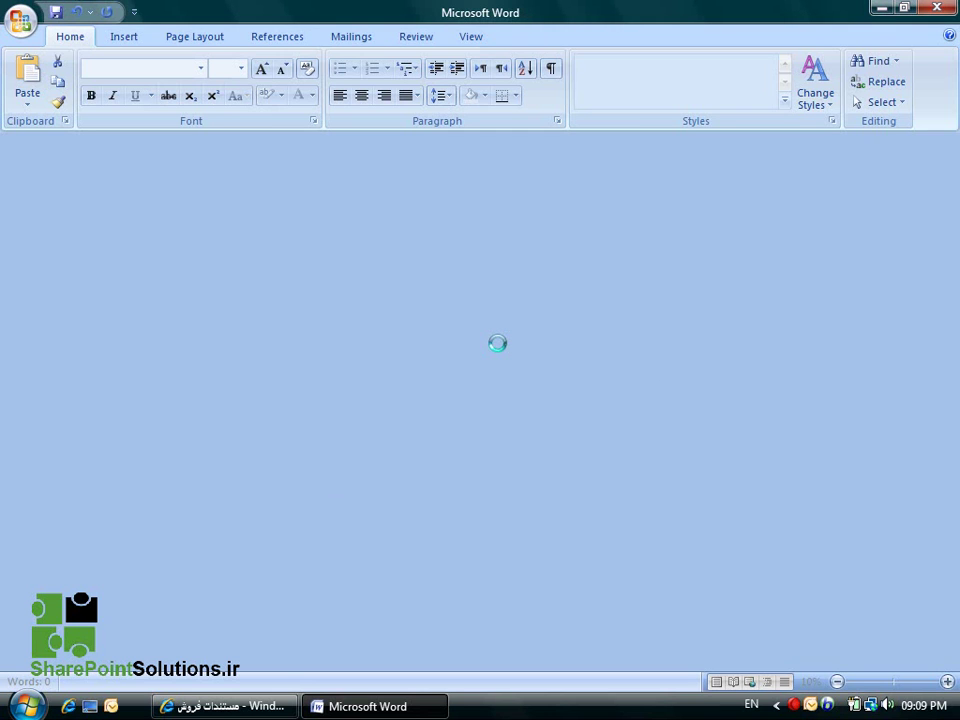
{"action": "scroll", "coordinate": [898, 264], "scroll_direction": "down", "scroll_amount": 20}
{"action": "scroll", "coordinate": [895, 302], "scroll_direction": "down", "scroll_amount": 8}
{"action": "scroll", "coordinate": [888, 309], "scroll_direction": "up", "scroll_amount": 10}
{"action": "scroll", "coordinate": [888, 309], "scroll_direction": "up", "scroll_amount": 12}
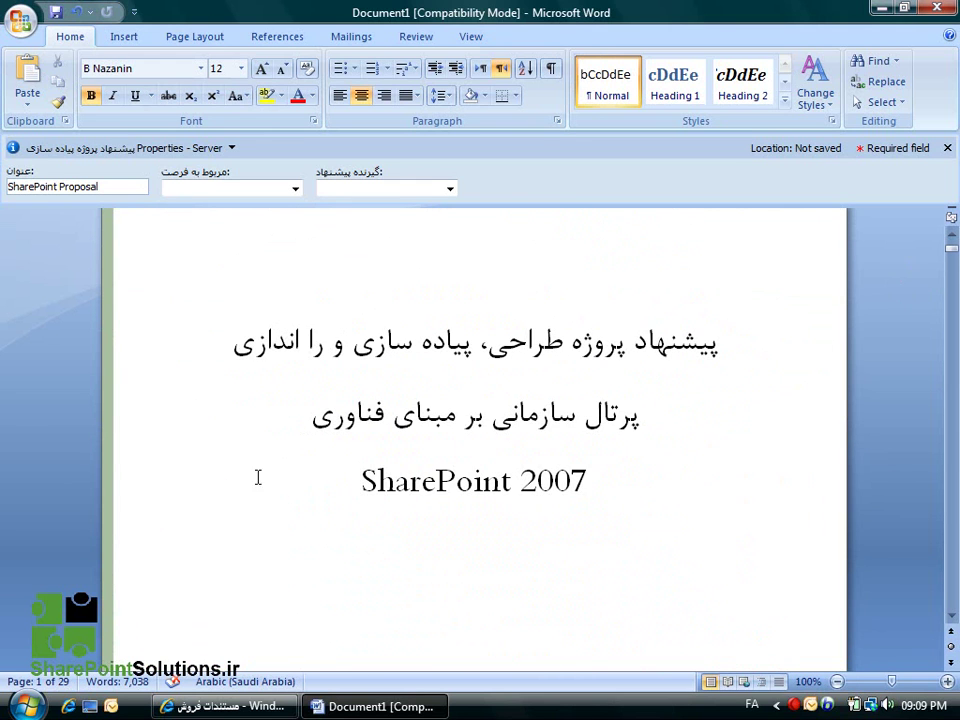
Replace the two lower title lines with a centred line reading 'سیستم مدیریت پروژه'.
{"action": "left_click_drag", "start_coordinate": [587, 484], "coordinate": [628, 415]}
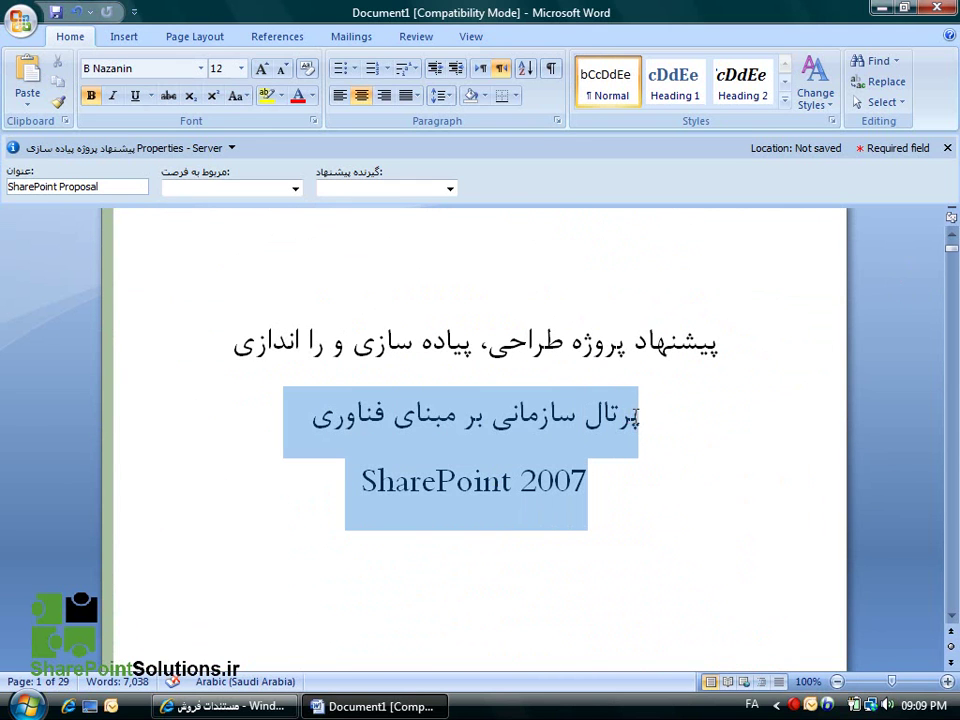
{"action": "key", "text": "Delete"}
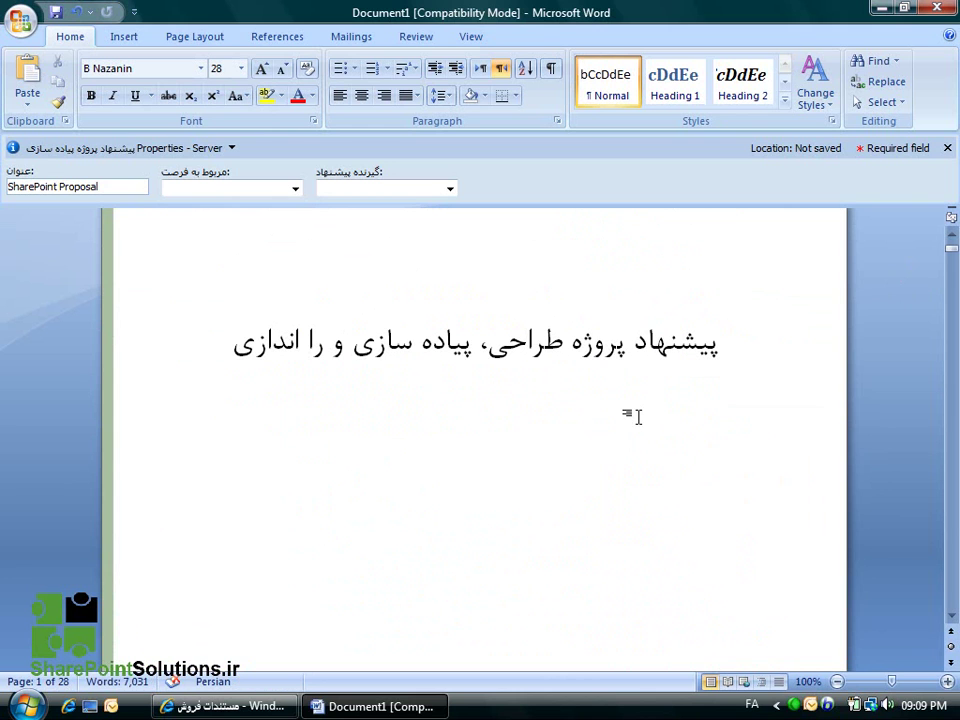
{"action": "key", "text": "ctrl+e"}
{"action": "type", "text": "سیستم مدیریت پروژه"}
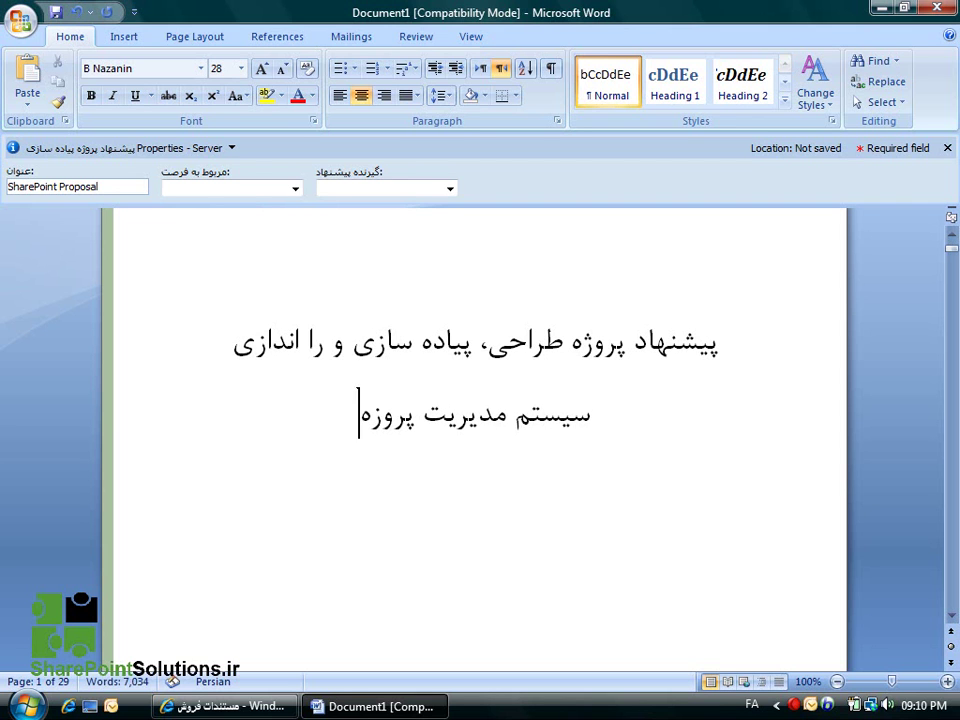
{"action": "key", "text": "Right"}
{"action": "key", "text": "BackSpace"}
{"action": "type", "text": "ژ"}
Set the related opportunity to the last listed one, pick the proposal recipient, and save.
{"action": "left_click", "coordinate": [296, 189]}
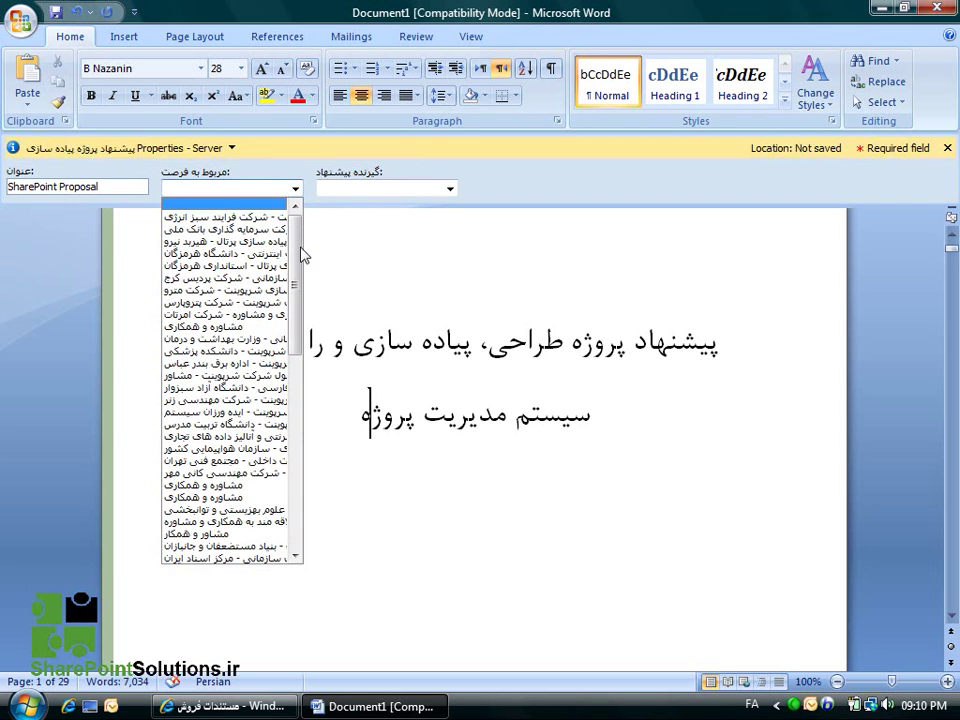
{"action": "left_click_drag", "start_coordinate": [298, 264], "coordinate": [300, 497]}
{"action": "left_click", "coordinate": [238, 558]}
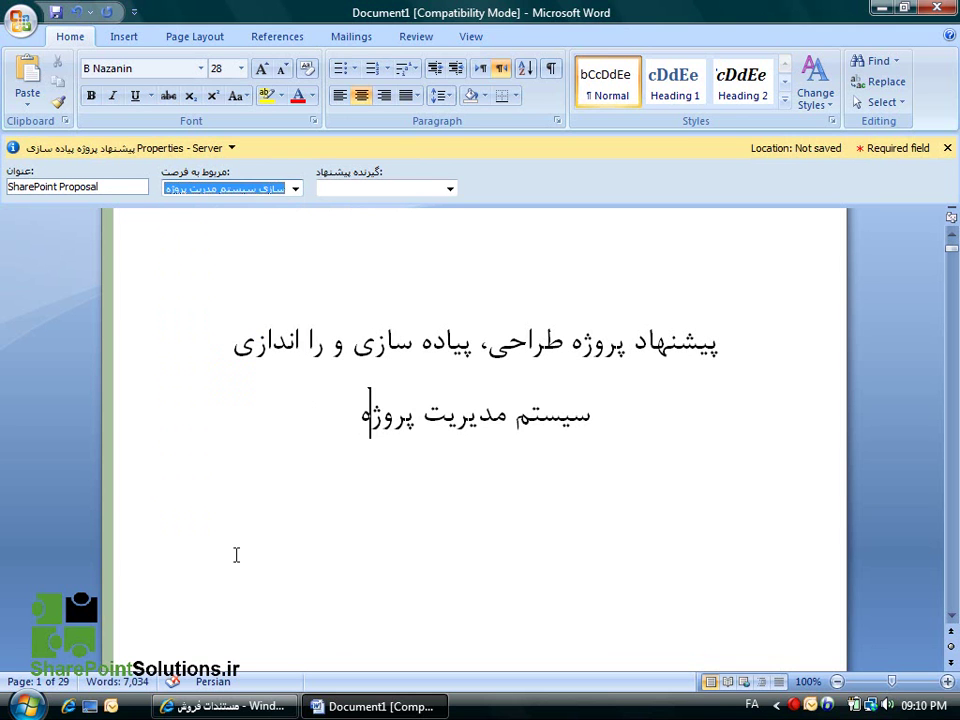
{"action": "left_click", "coordinate": [450, 189]}
{"action": "left_click", "coordinate": [384, 256]}
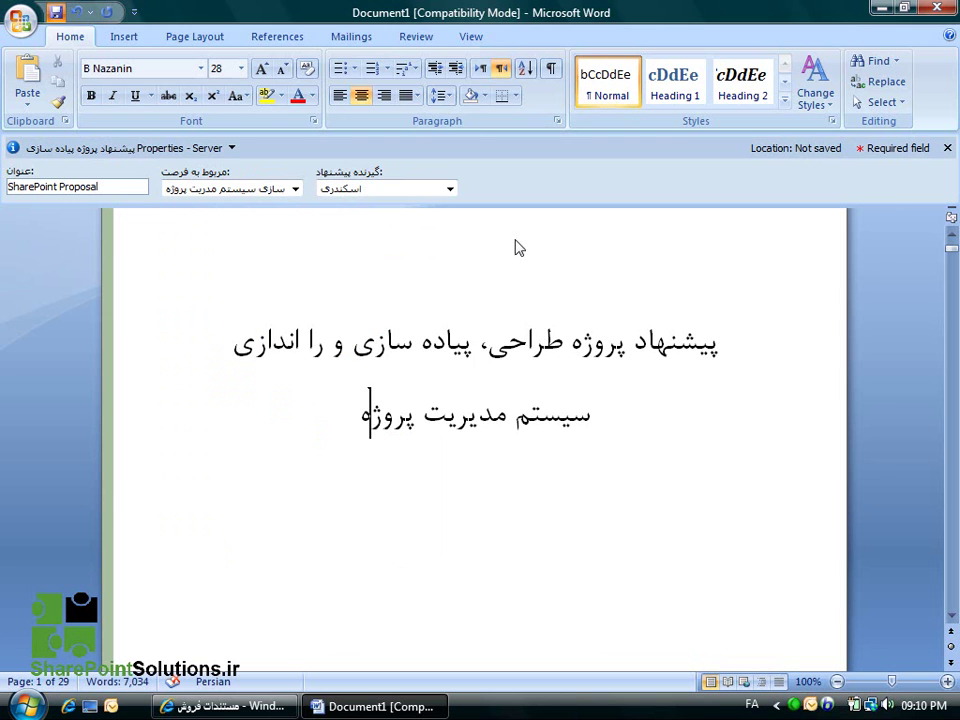
{"action": "key", "text": "ctrl+s"}
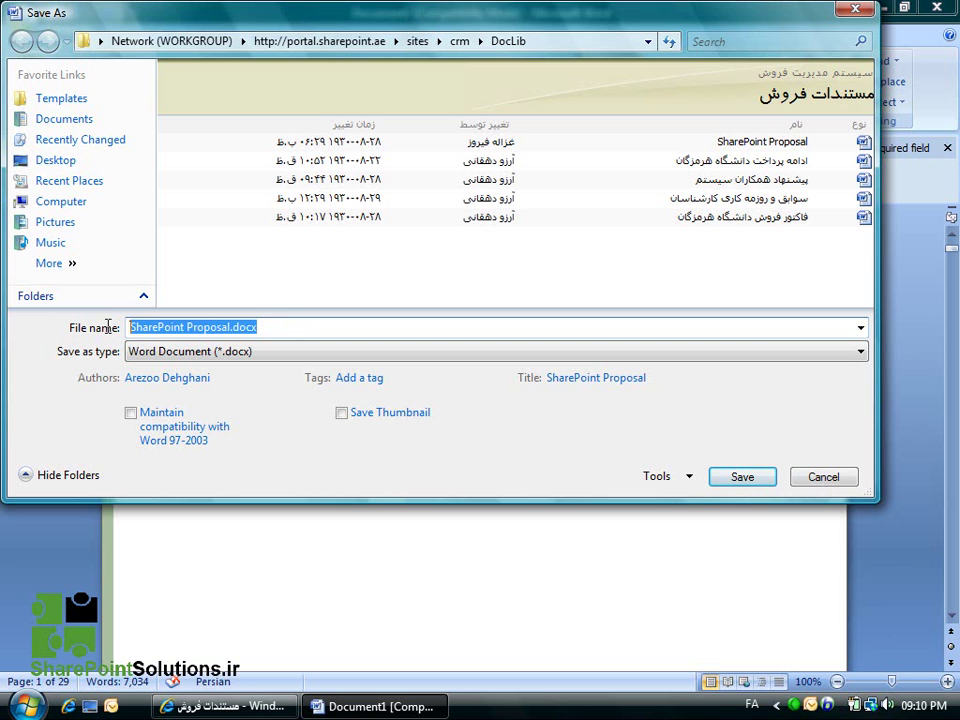
Save the proposal to the sales documents library as 'سازمان مدیریت'.
{"action": "type", "text": "سازما"}
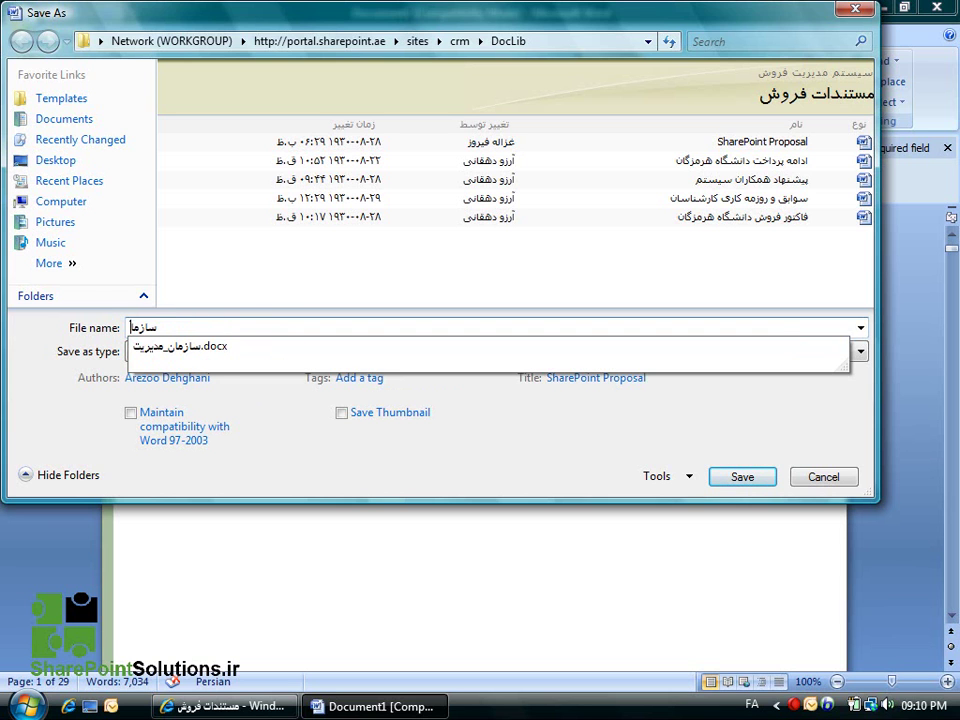
{"action": "type", "text": "ن مدیریت"}
{"action": "left_click", "coordinate": [729, 484]}
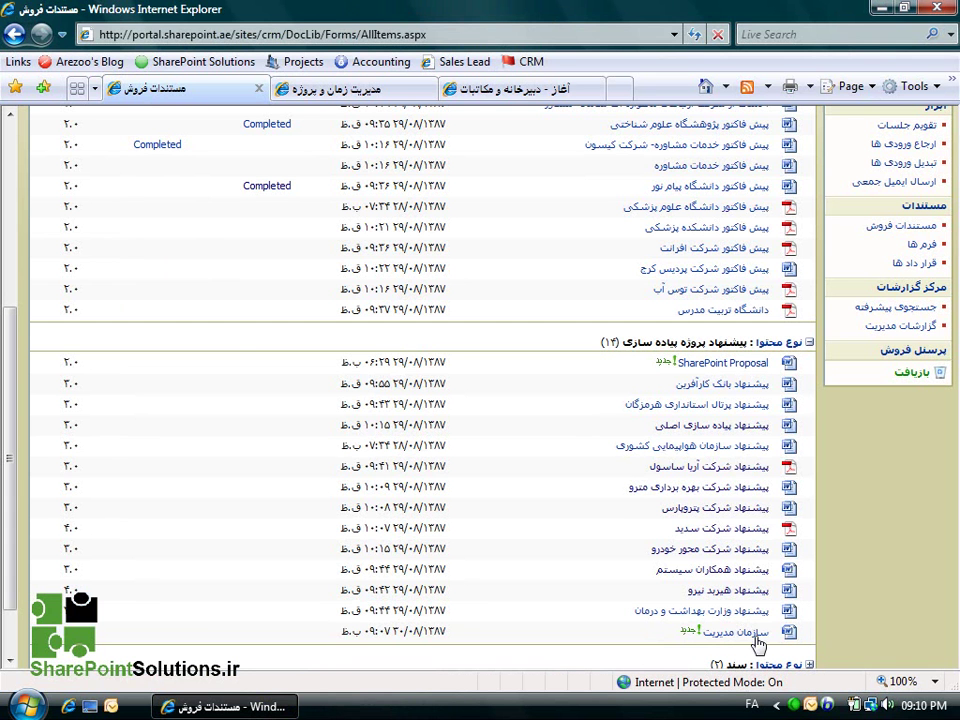
{"action": "mouse_move", "coordinate": [752, 638]}
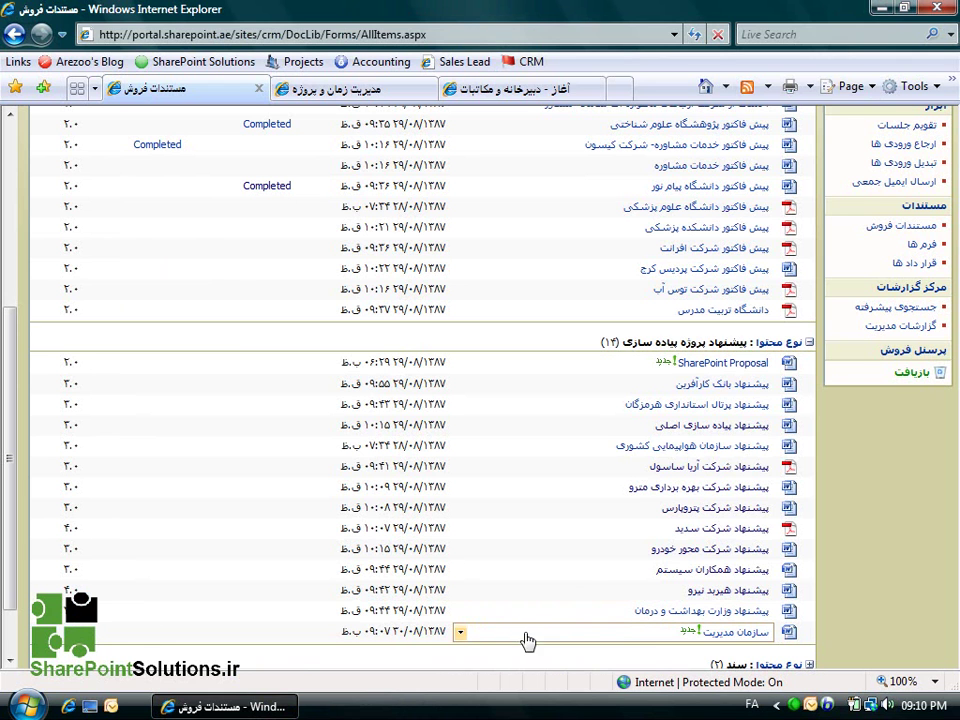
{"action": "left_click", "coordinate": [466, 640]}
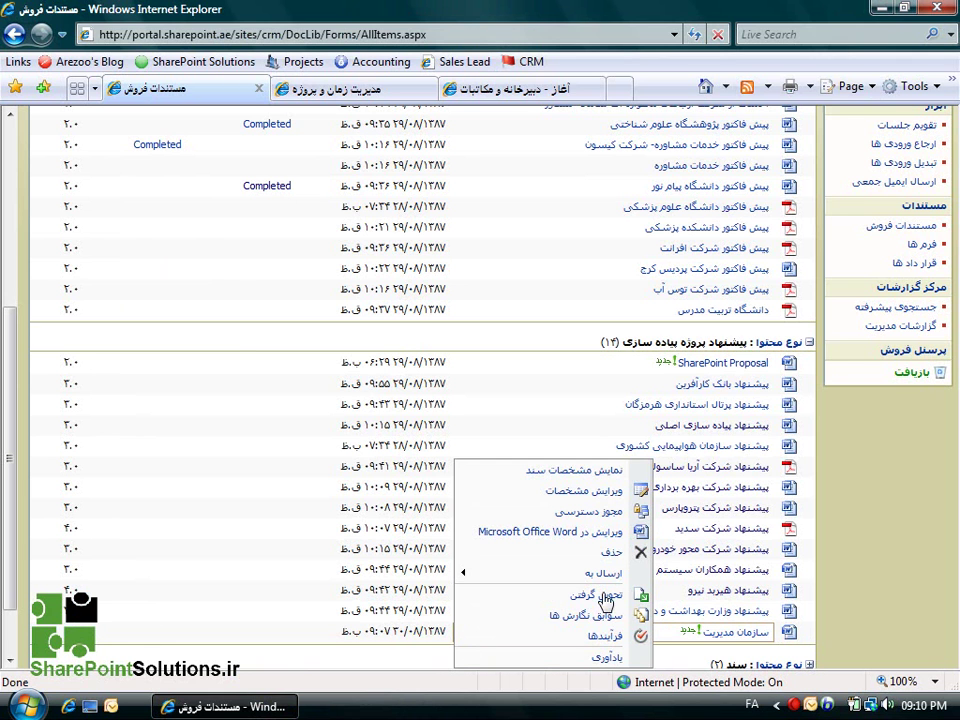
{"action": "left_click", "coordinate": [870, 566]}
{"action": "left_click_drag", "start_coordinate": [8, 458], "coordinate": [5, 280]}
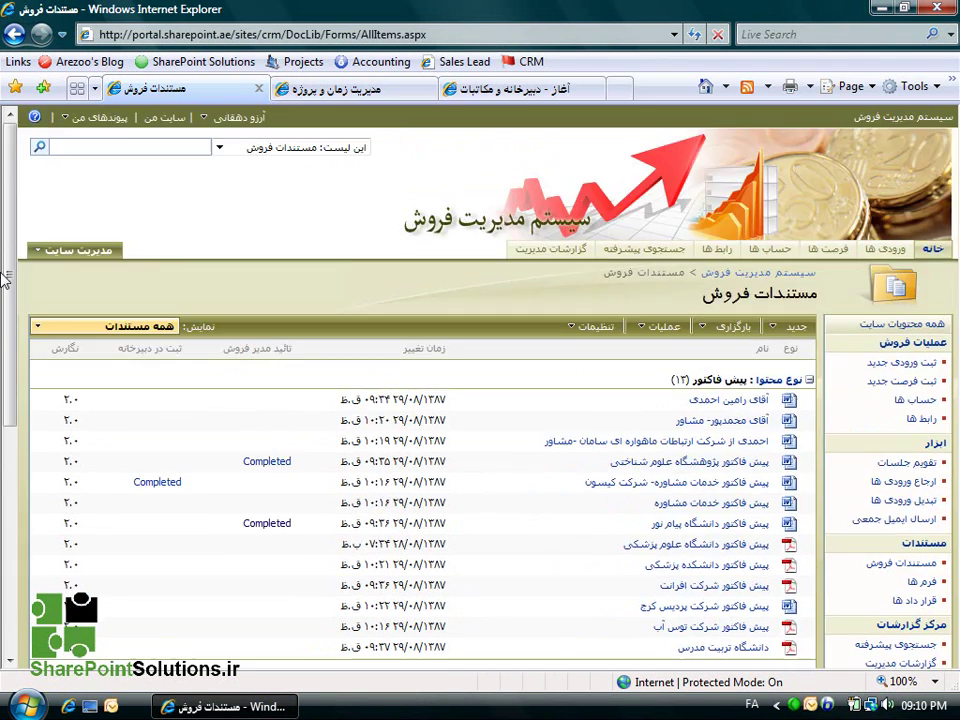
{"action": "left_click", "coordinate": [62, 326]}
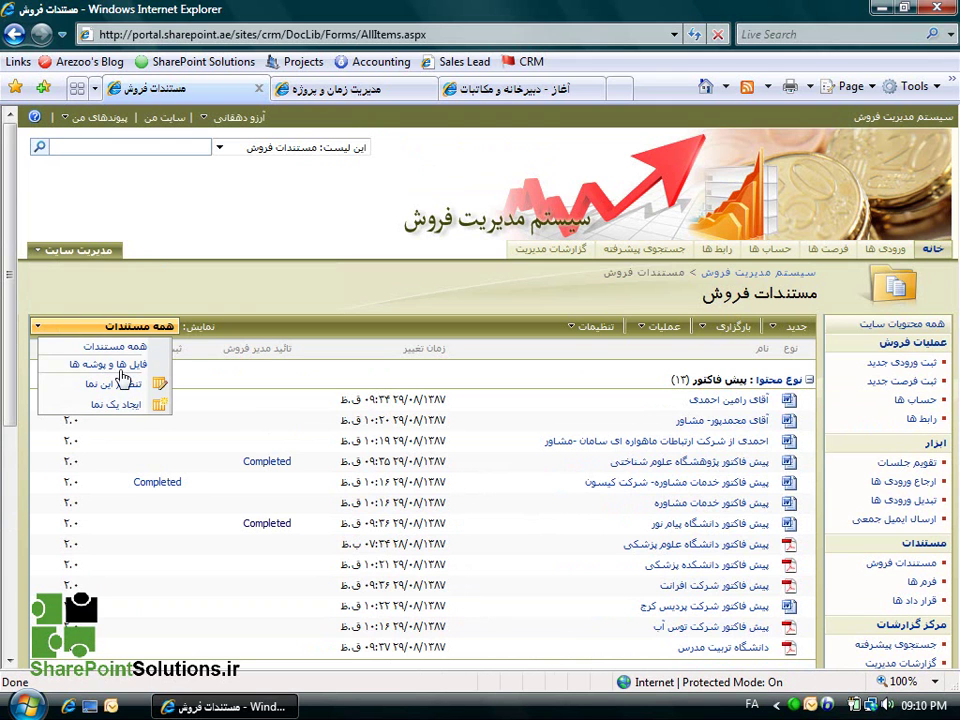
{"action": "left_click", "coordinate": [248, 309]}
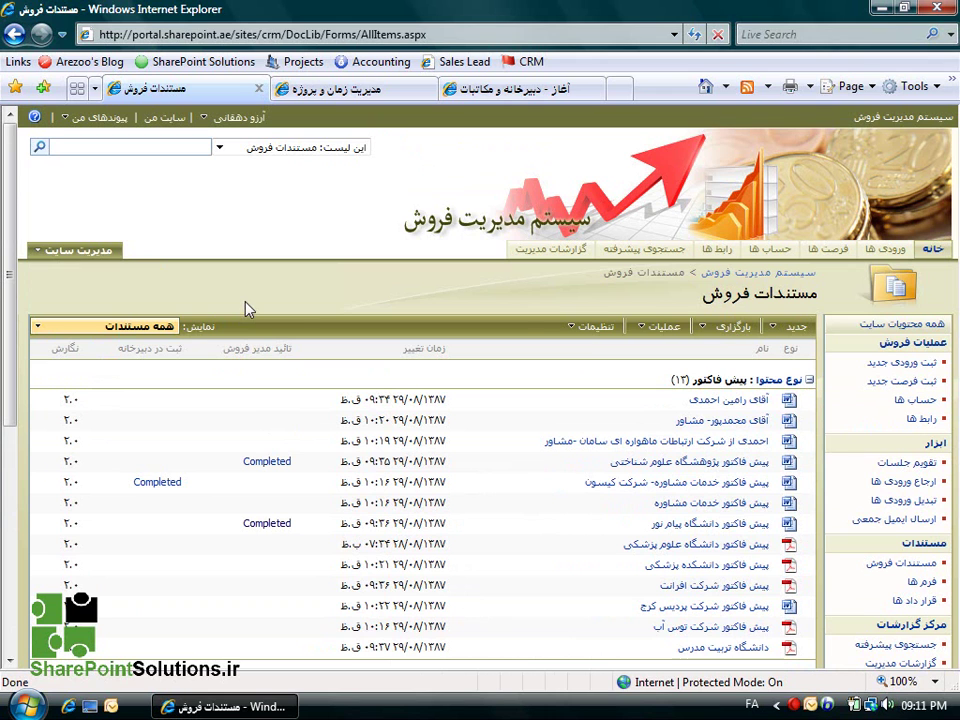
Connect the مستندات فروش library to Outlook from Actions and allow the security prompt.
{"action": "left_click", "coordinate": [648, 331]}
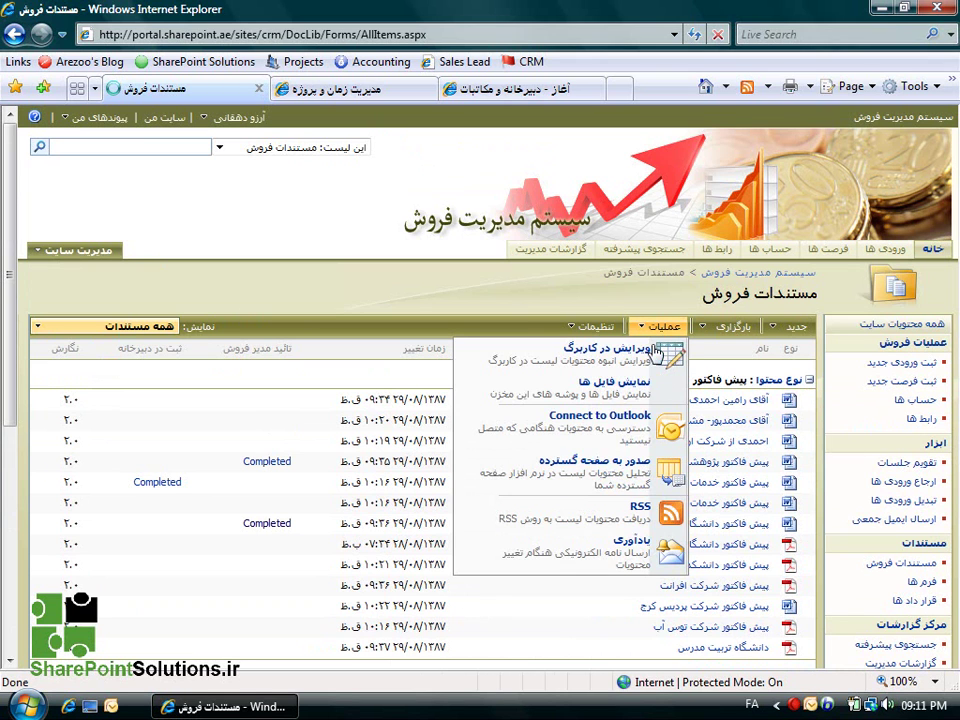
{"action": "left_click", "coordinate": [601, 428]}
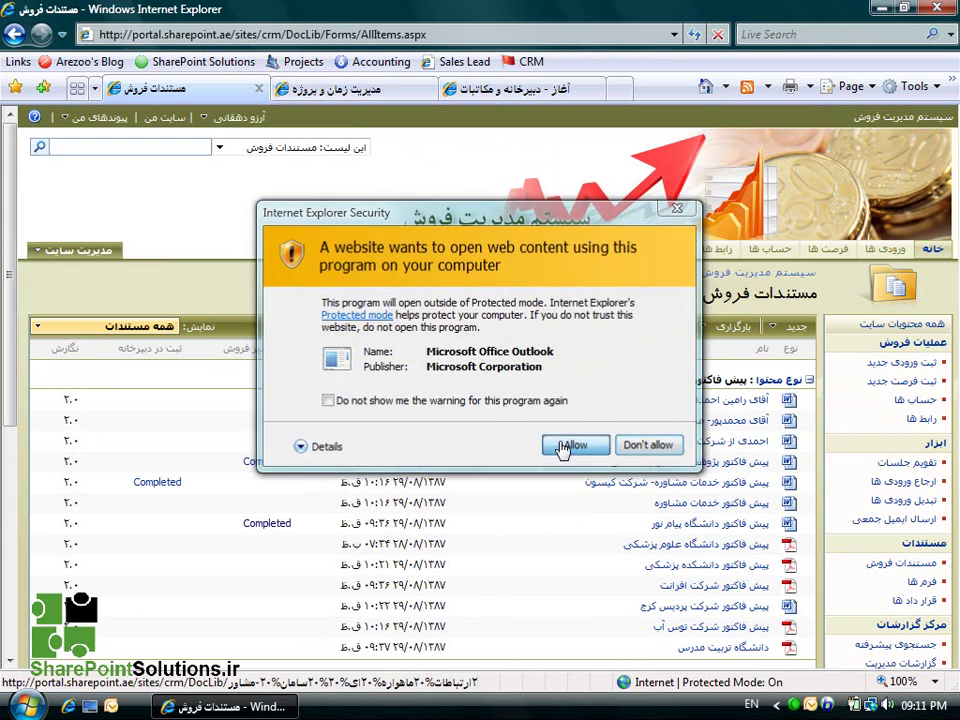
{"action": "left_click", "coordinate": [572, 446]}
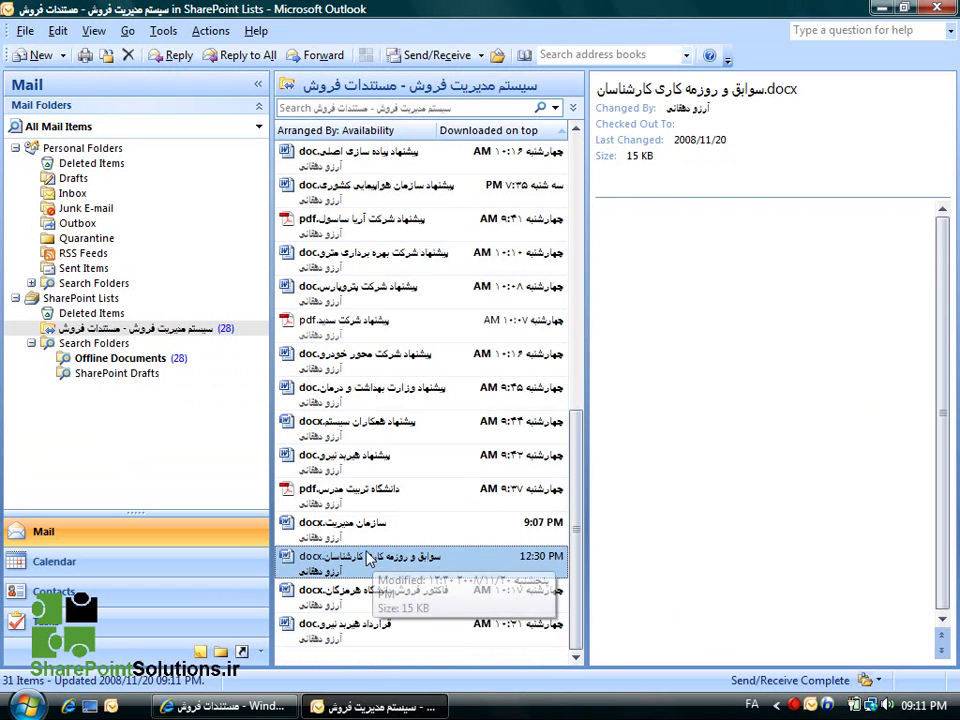
Preview the newly saved سازمان مدیریت.docx in Outlook's library folder.
{"action": "scroll", "coordinate": [440, 414], "scroll_direction": "up", "scroll_amount": 1}
{"action": "scroll", "coordinate": [439, 407], "scroll_direction": "up", "scroll_amount": 5}
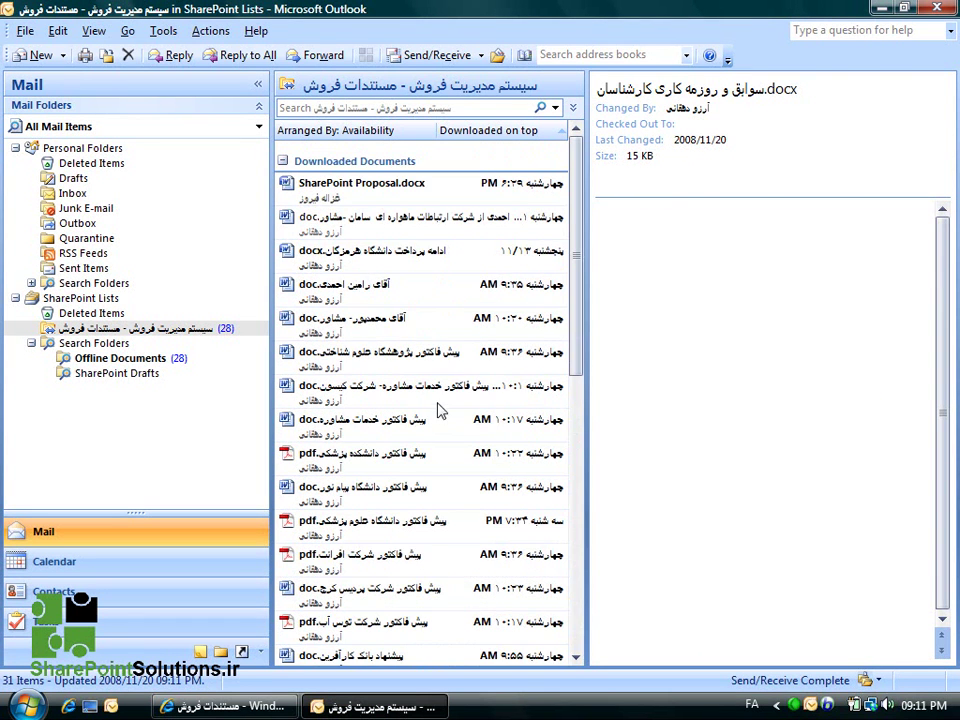
{"action": "scroll", "coordinate": [424, 345], "scroll_direction": "down", "scroll_amount": 5}
{"action": "scroll", "coordinate": [430, 381], "scroll_direction": "down", "scroll_amount": 2}
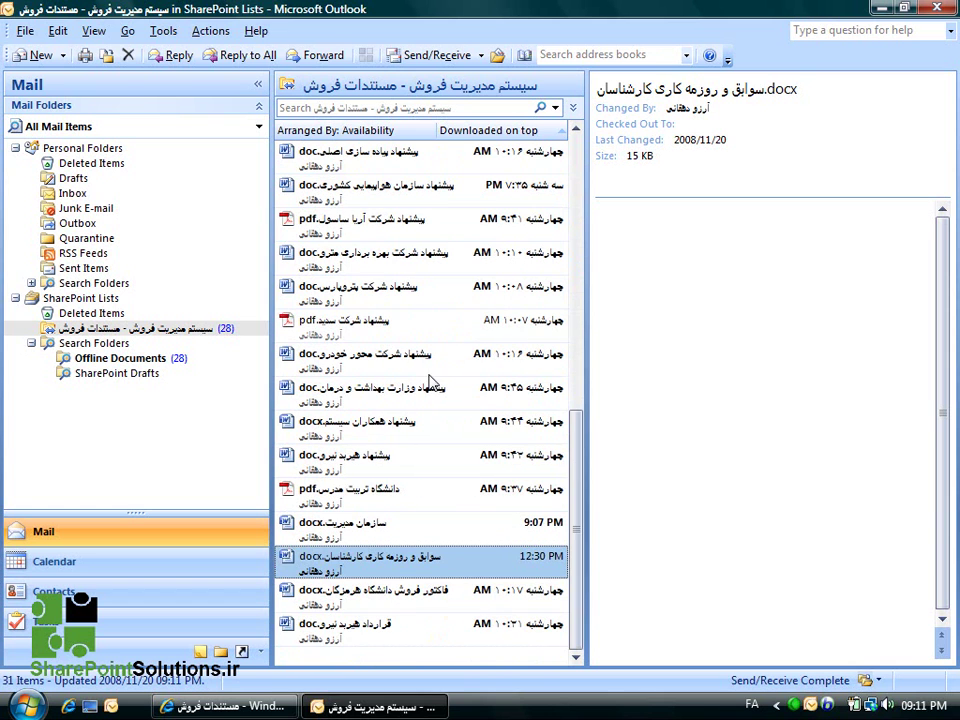
{"action": "key", "text": "Up"}
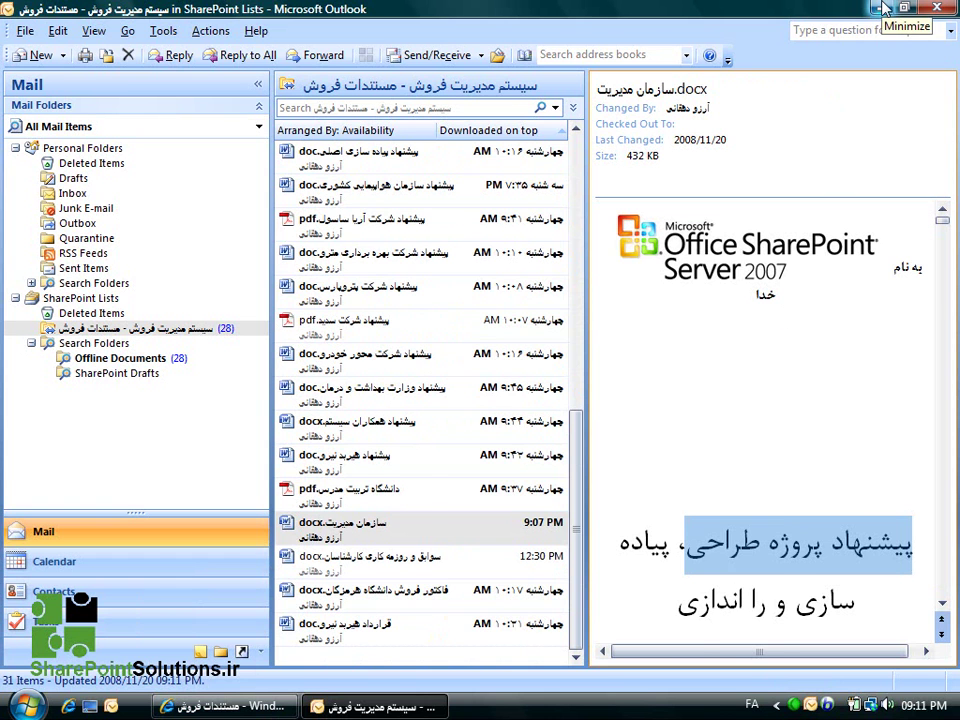
Minimize Outlook and return to the CRM site's Home page.
{"action": "left_click", "coordinate": [884, 8]}
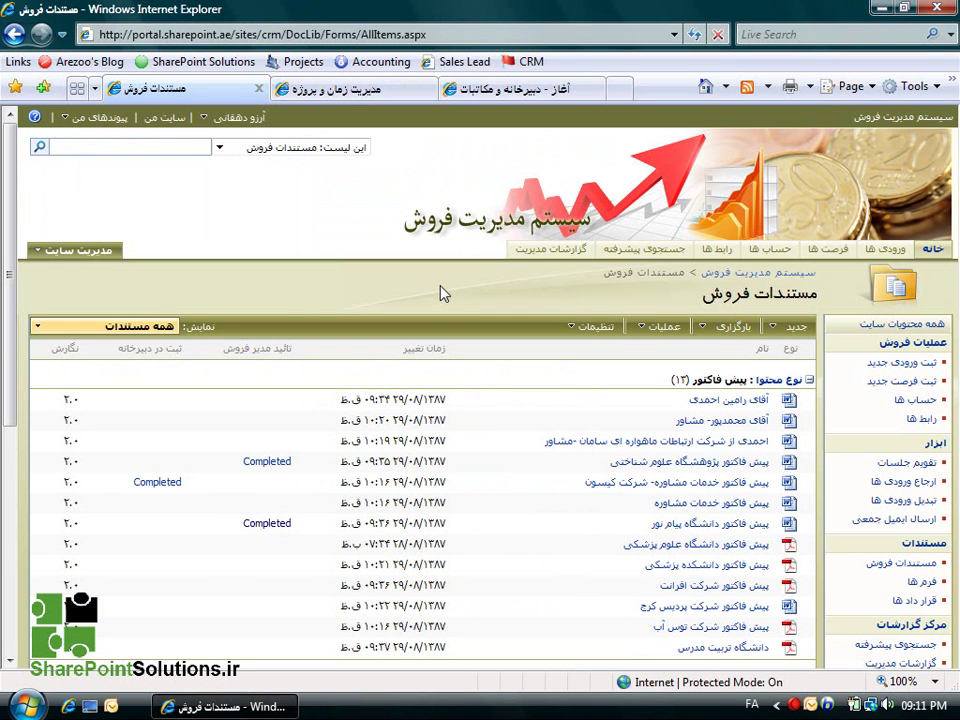
{"action": "scroll", "coordinate": [700, 220], "scroll_direction": "down", "scroll_amount": 2}
{"action": "left_click", "coordinate": [918, 172]}
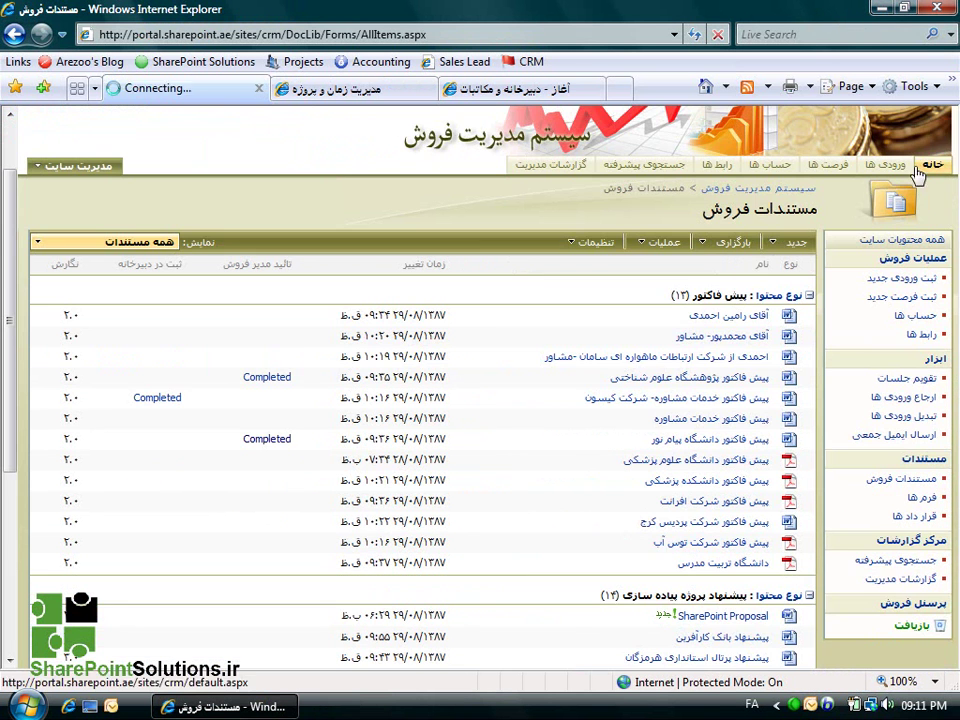